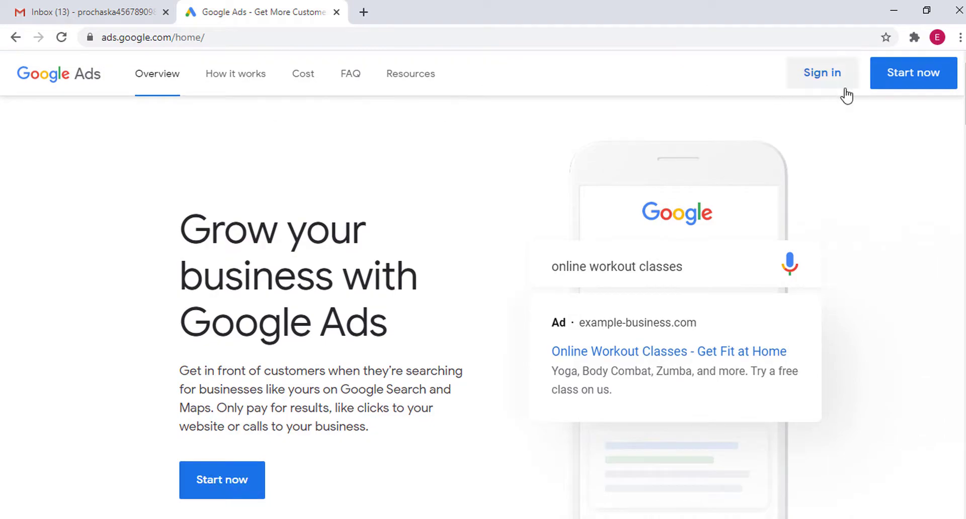
Scroll through the Google Ads home page and highlight parts of the introductory heading and paragraph
scroll(284, 455, "down", 15)
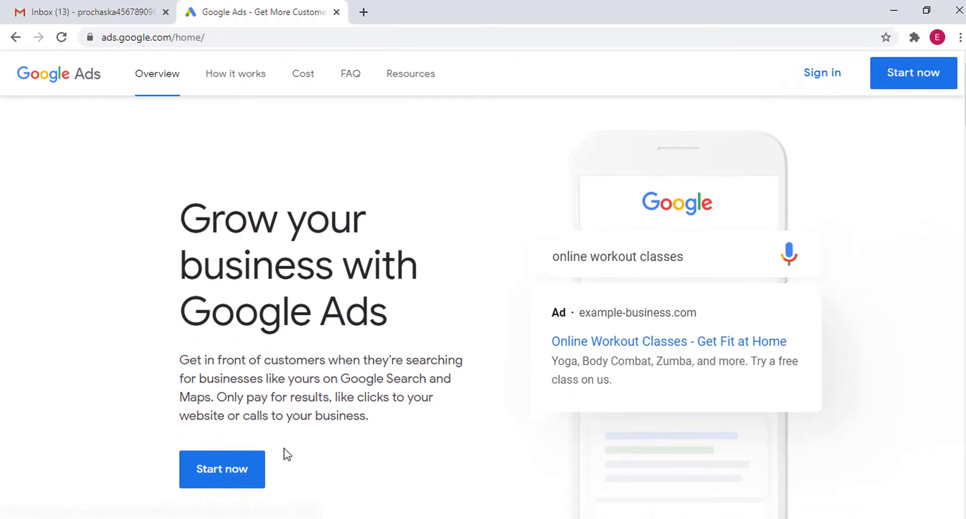
scroll(345, 338, "down", 20)
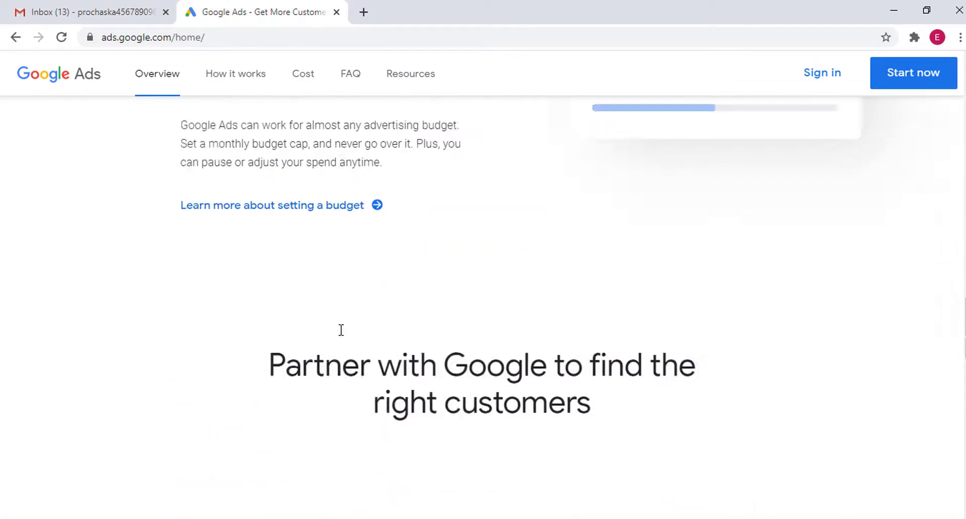
scroll(322, 315, "up", 5)
scroll(384, 294, "up", 20)
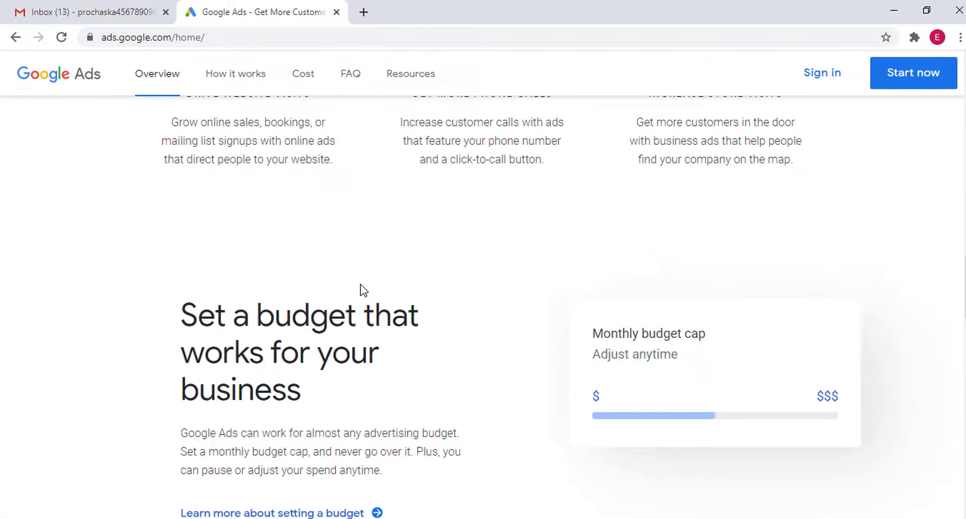
scroll(361, 288, "up", 2)
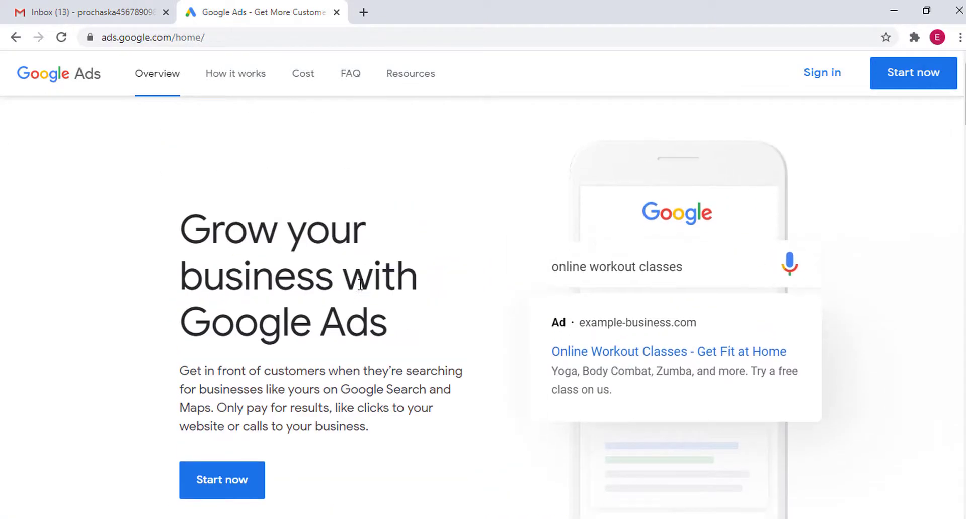
left_click_drag(176, 228, 358, 310)
double_click(296, 299)
triple_click(335, 299)
left_click(429, 226)
Highlight the heading text again, then start account creation with Start now
left_click_drag(178, 223, 355, 324)
double_click(380, 322)
left_click(881, 132)
left_click(912, 76)
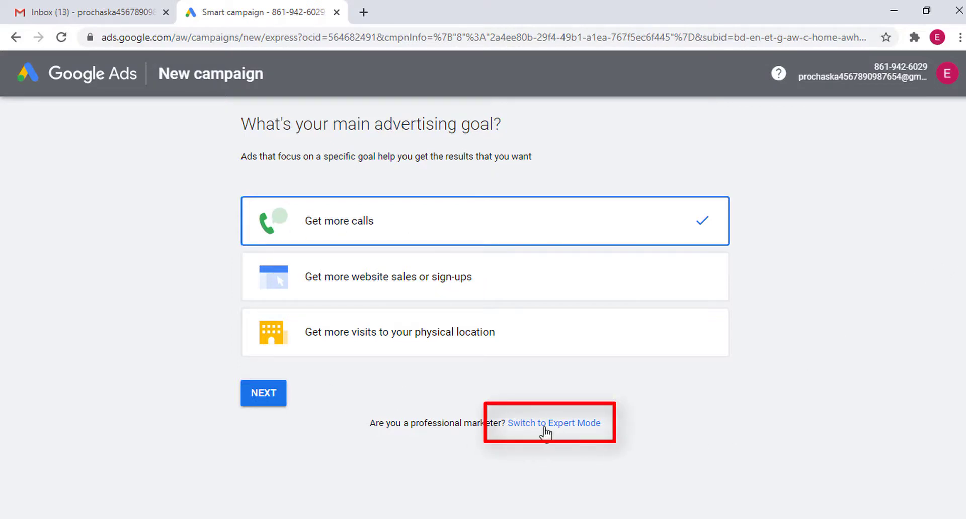
Switch the goal page to Expert Mode to reveal goals like Sales, Leads and App promotion
left_click(574, 426)
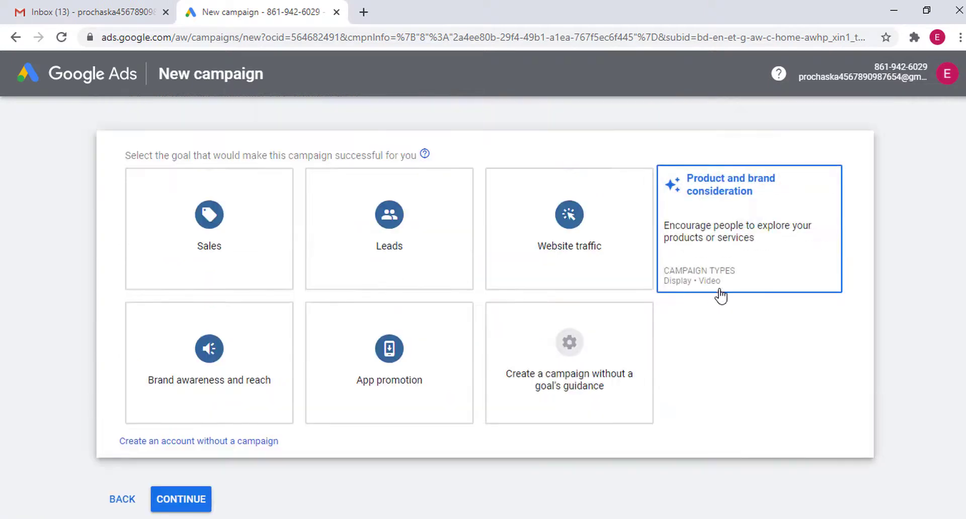
Highlight the goal selection heading and the word 'successful', then scroll down
left_click_drag(119, 157, 422, 157)
double_click(345, 154)
left_click(455, 133)
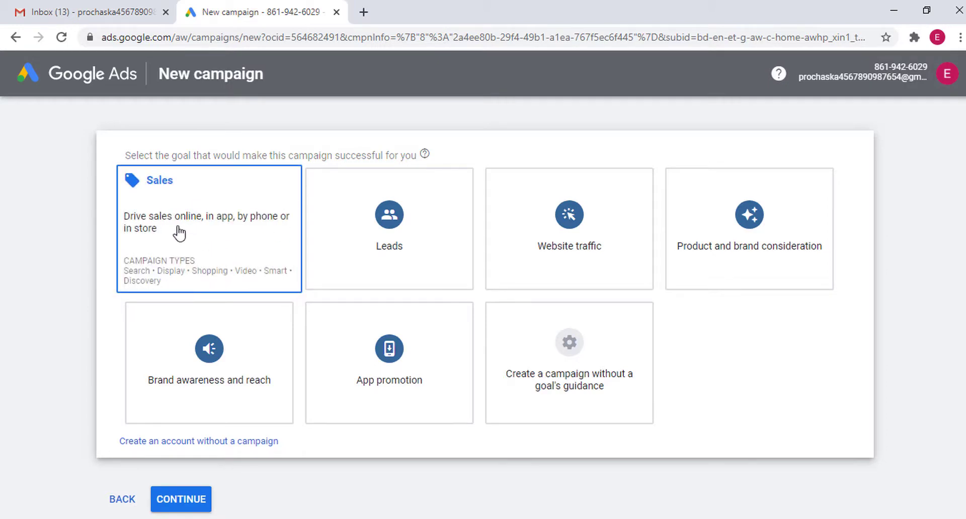
scroll(312, 403, "down", 1)
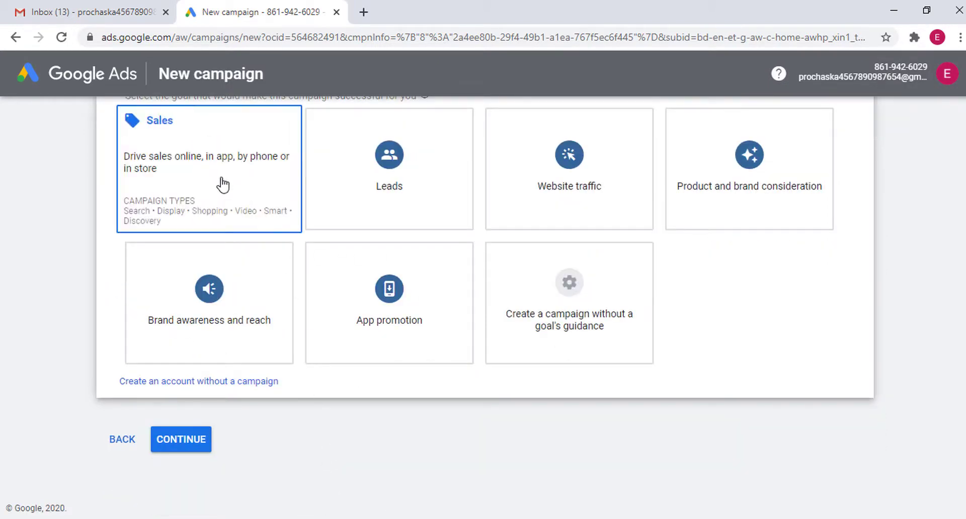
Choose the Sales goal card and scroll through the campaign types it offers
left_click(224, 184)
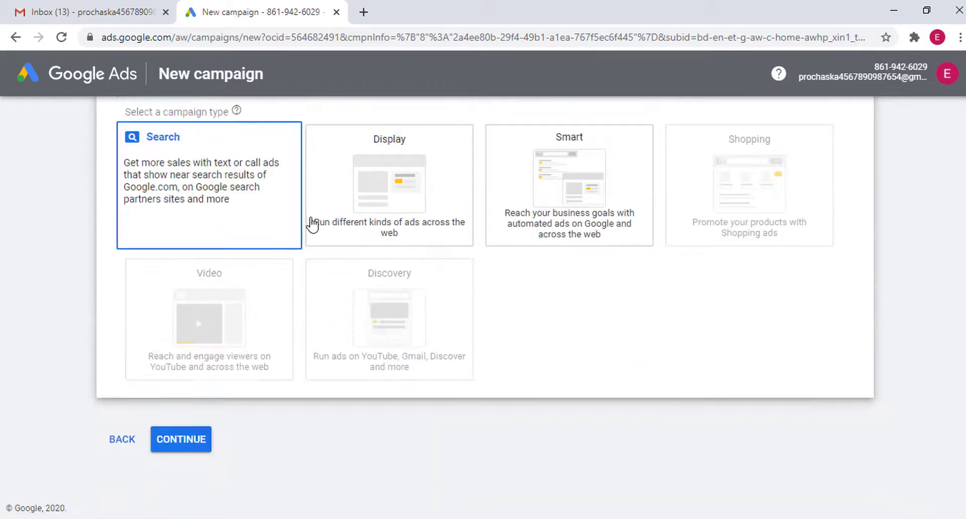
scroll(271, 211, "up", 5)
scroll(246, 221, "down", 2)
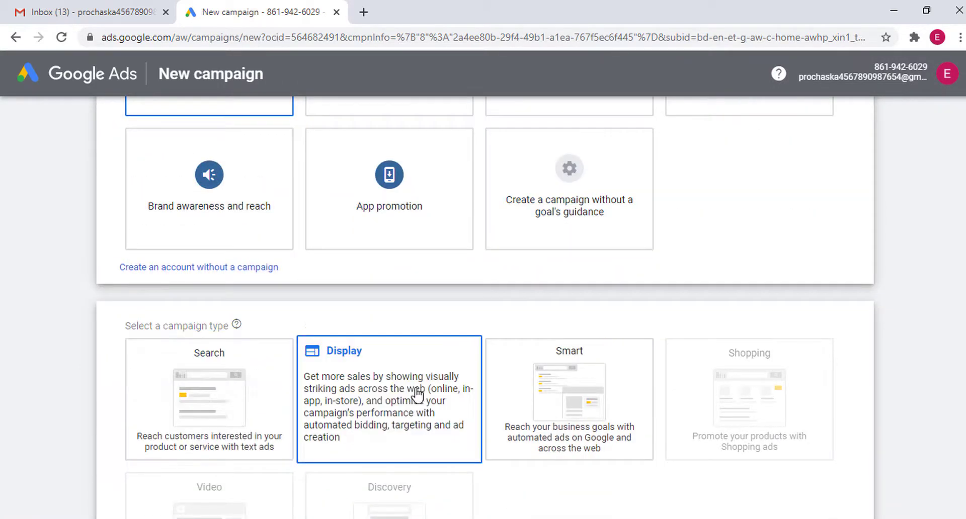
scroll(566, 395, "down", 1)
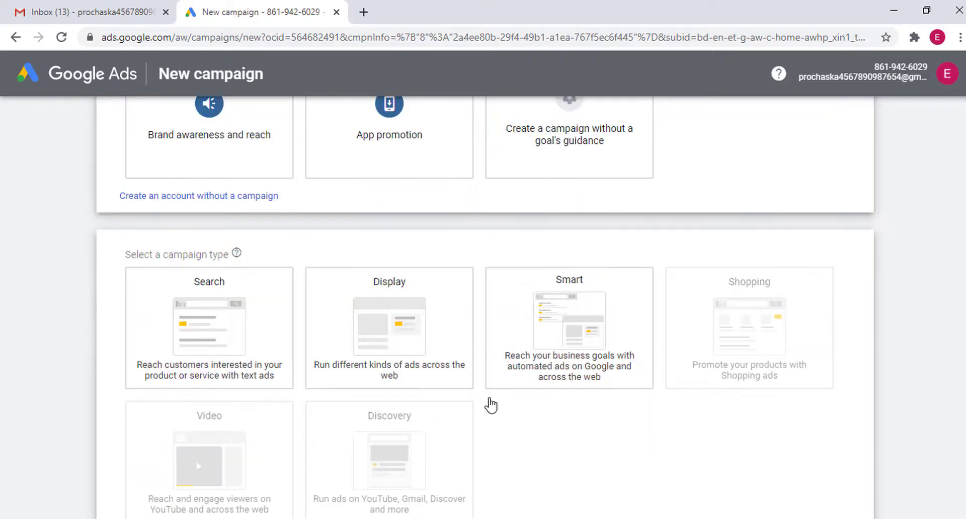
scroll(524, 390, "up", 5)
scroll(470, 248, "down", 6)
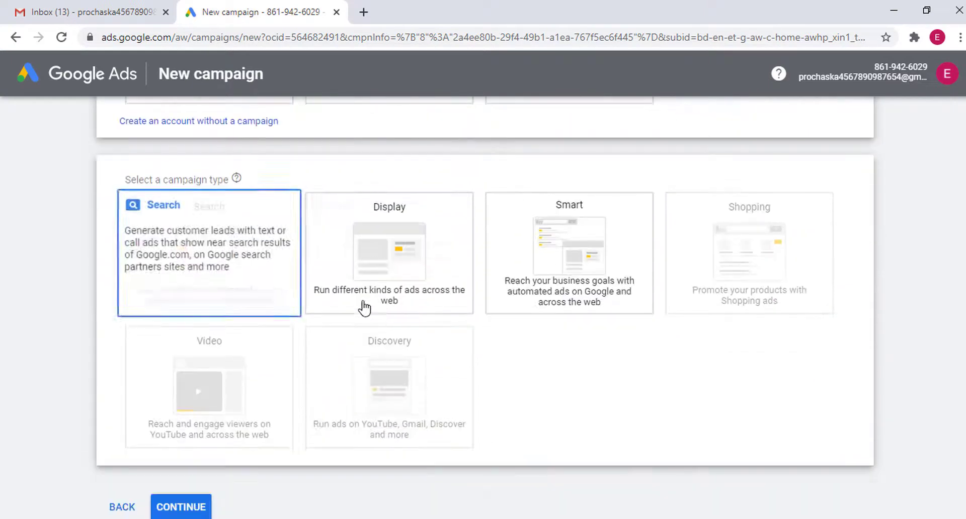
scroll(470, 276, "down", 1)
scroll(503, 260, "up", 5)
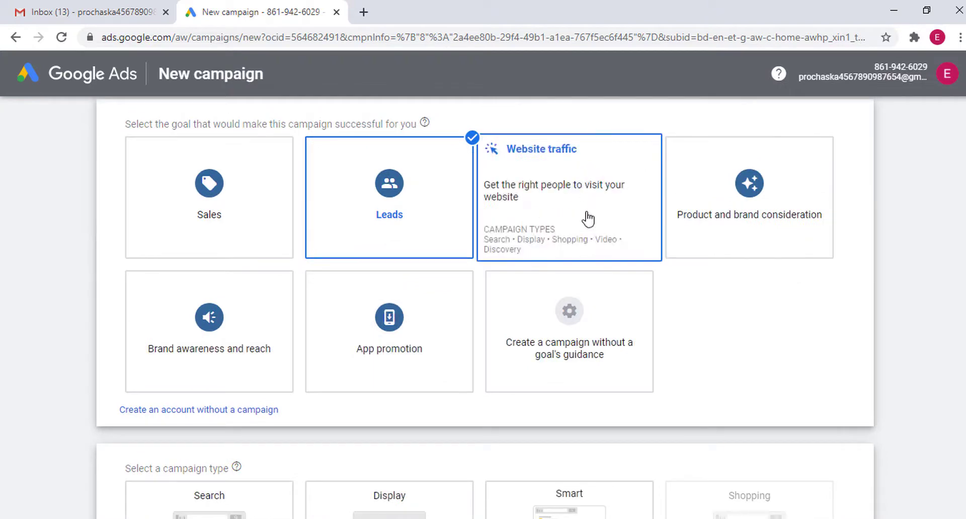
Change the campaign goal from Website traffic to Leads and back to Website traffic
left_click(591, 213)
scroll(453, 282, "down", 5)
scroll(425, 302, "up", 5)
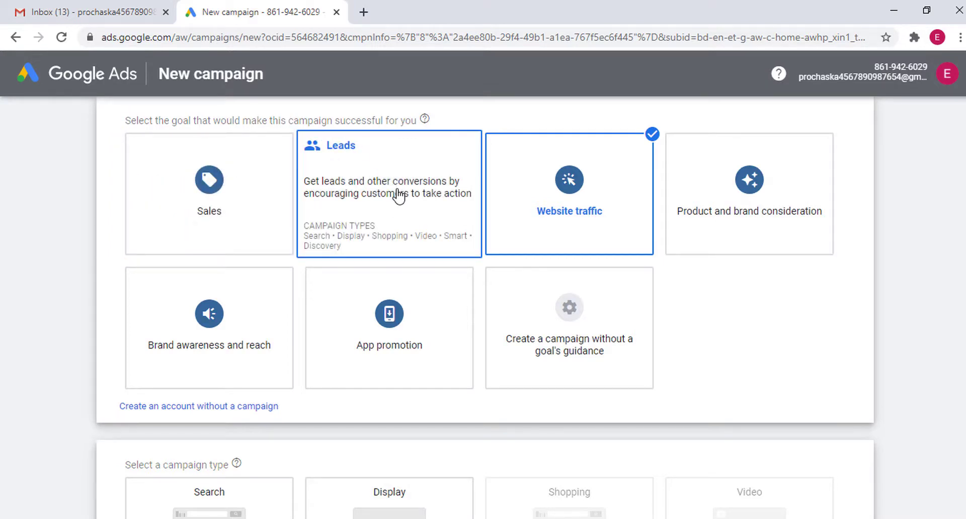
left_click(399, 194)
scroll(510, 224, "up", 5)
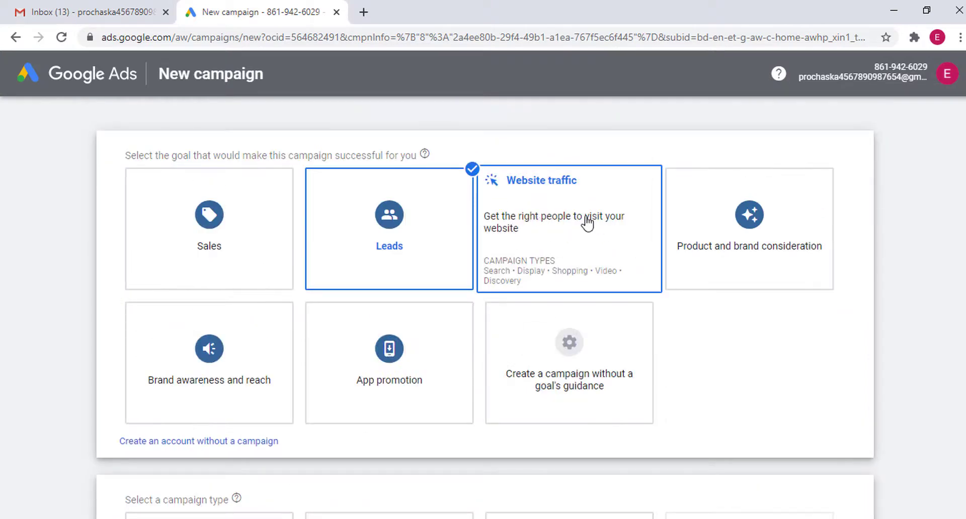
scroll(568, 239, "down", 6)
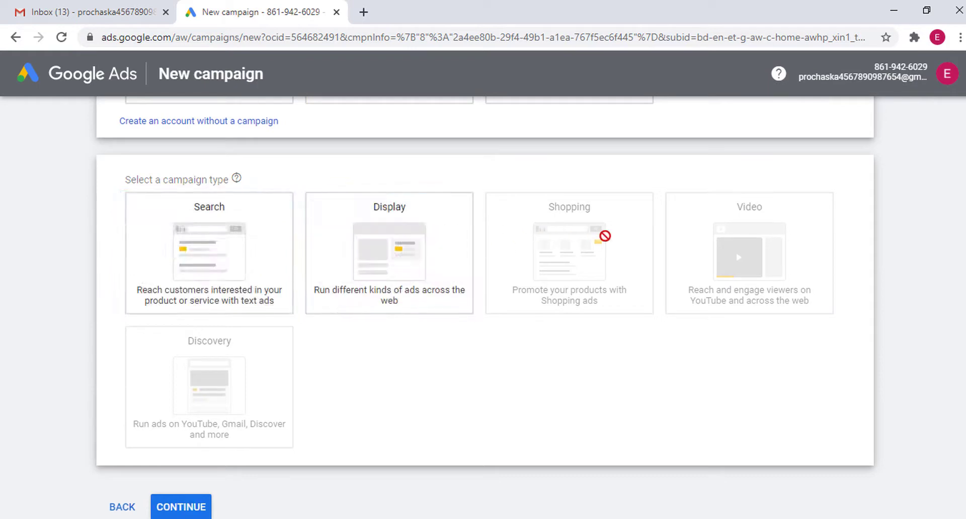
scroll(280, 350, "up", 2)
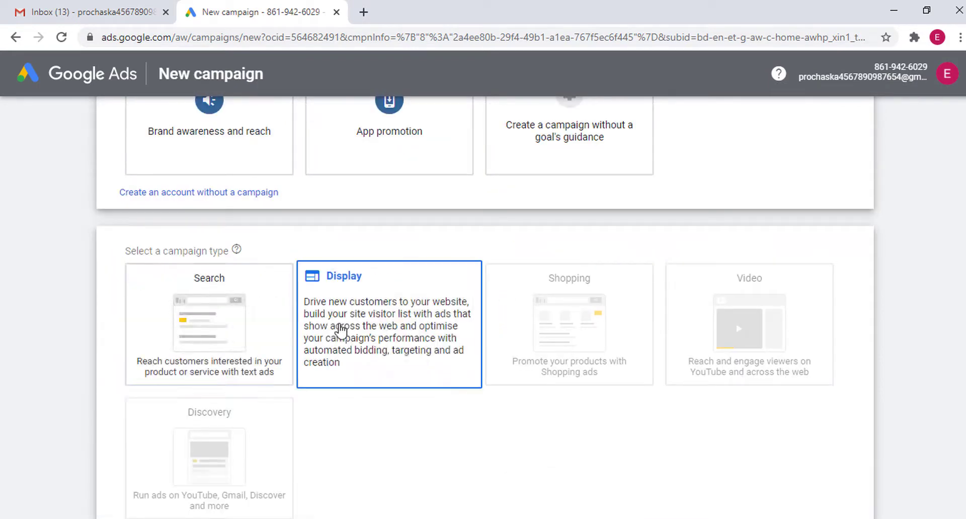
scroll(503, 302, "up", 5)
left_click(558, 258)
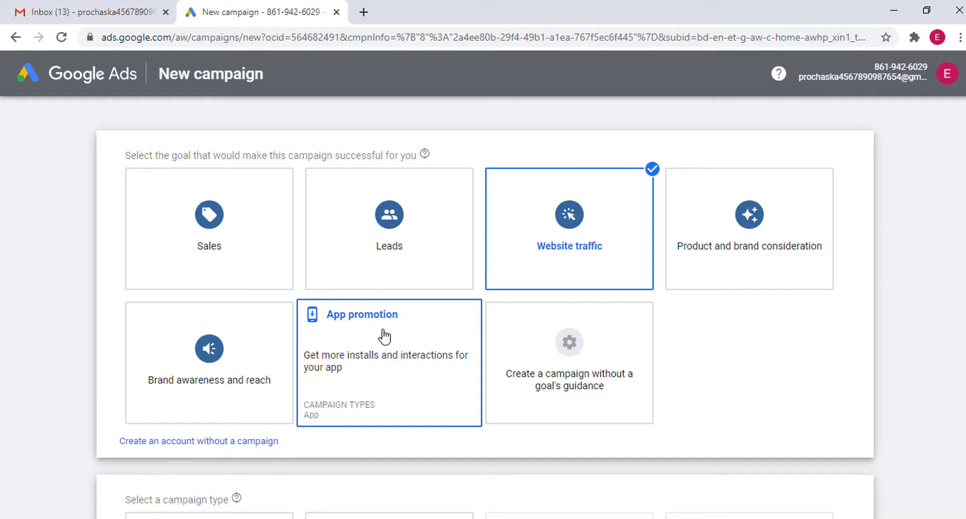
Pick App promotion, then Leads, then click Leads again to deselect it
left_click(343, 385)
scroll(281, 478, "down", 9)
scroll(215, 270, "up", 3)
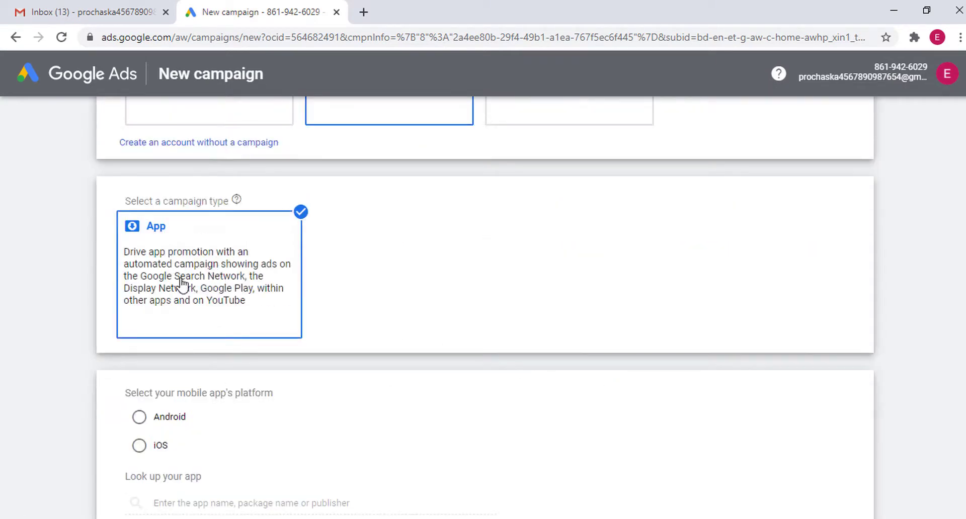
scroll(330, 287, "up", 6)
left_click(519, 340)
scroll(248, 352, "down", 8)
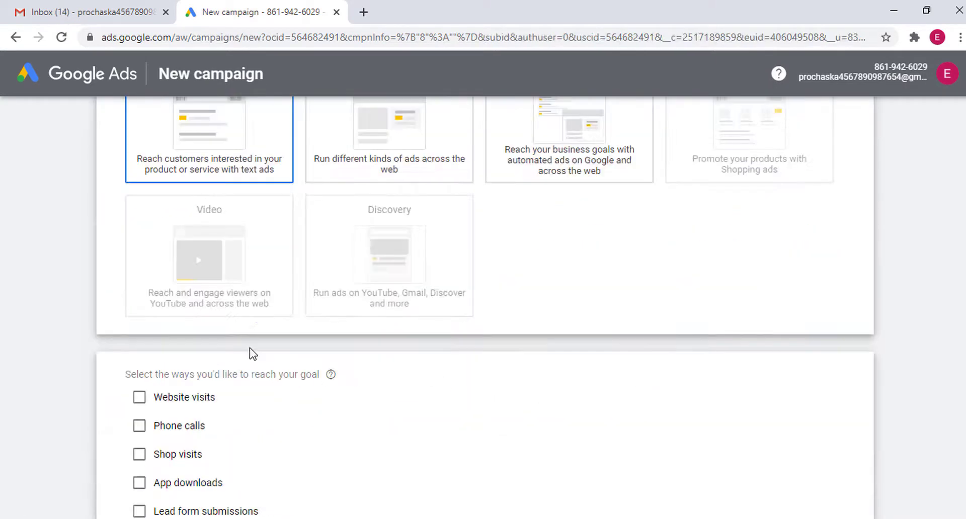
scroll(248, 352, "up", 4)
scroll(470, 274, "up", 4)
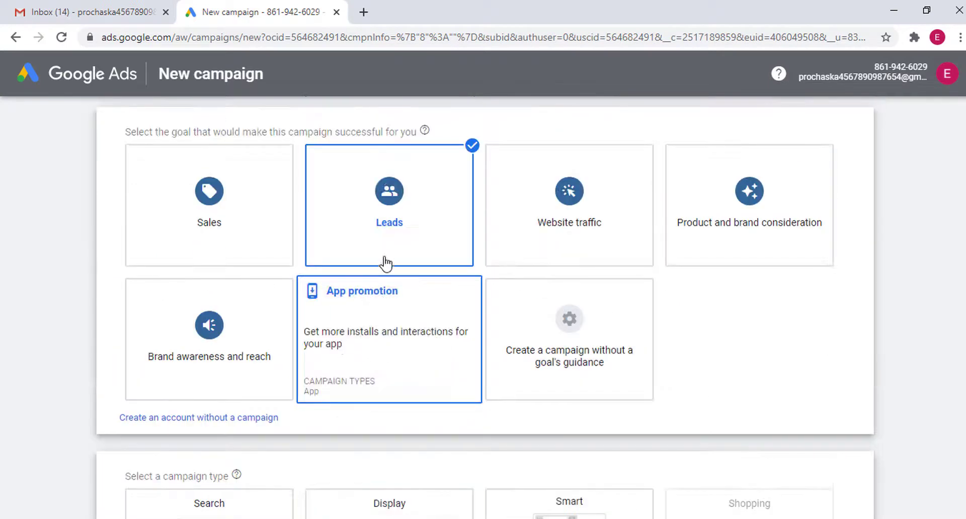
left_click(448, 252)
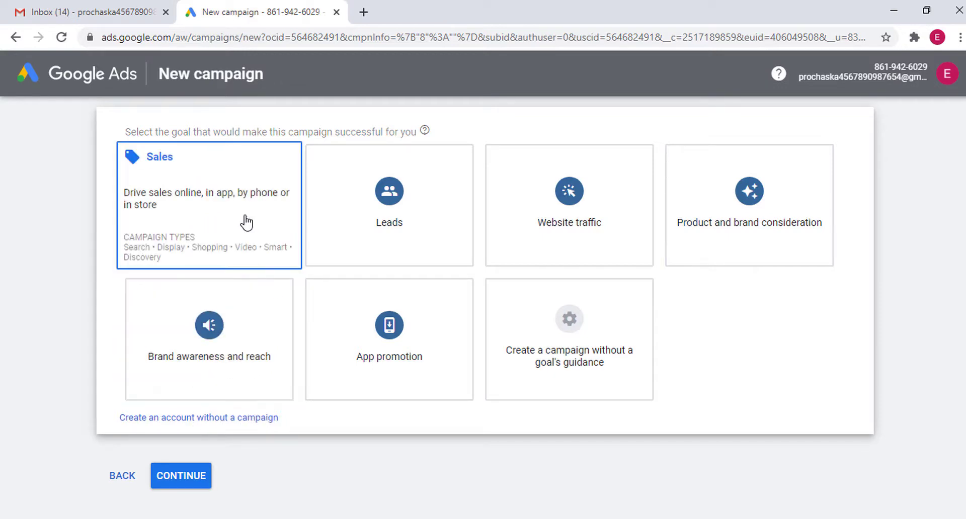
left_click(246, 222)
left_click(195, 206)
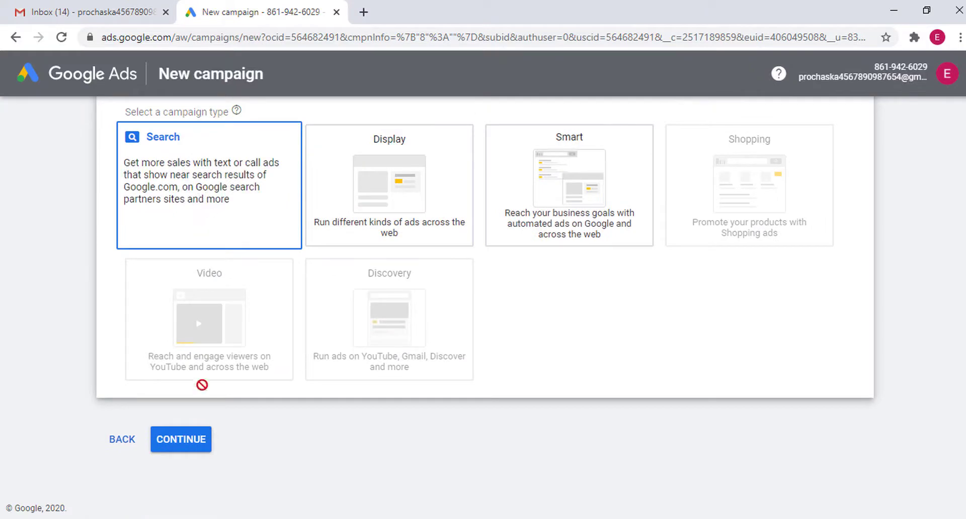
left_click(287, 261)
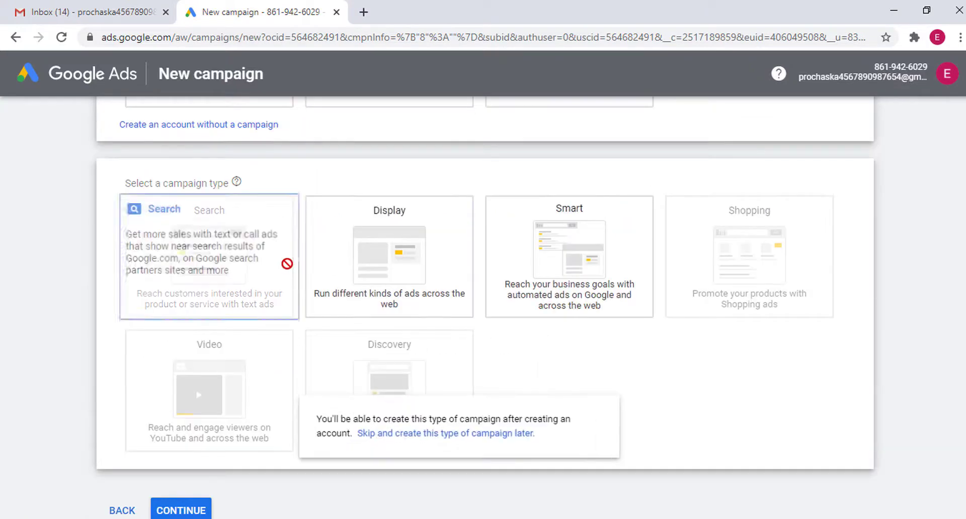
scroll(287, 266, "up", 6)
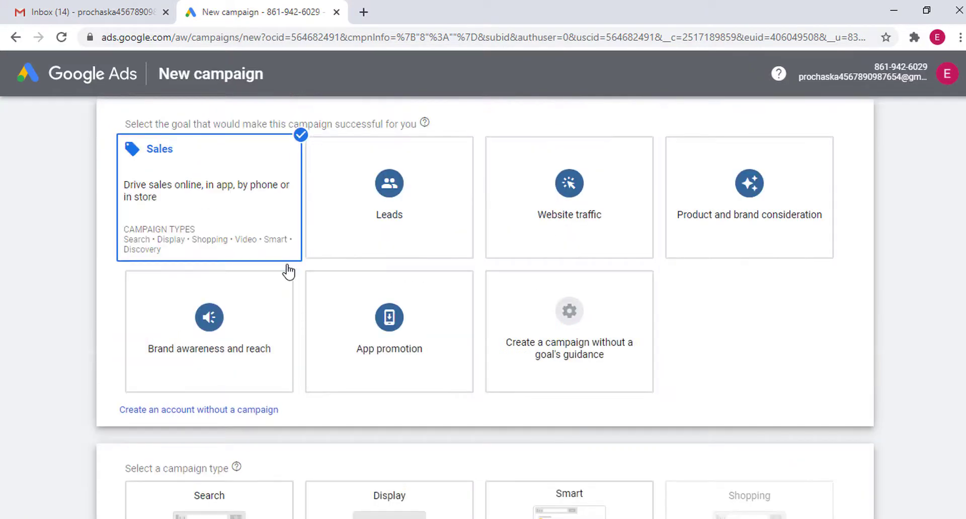
left_click(244, 229)
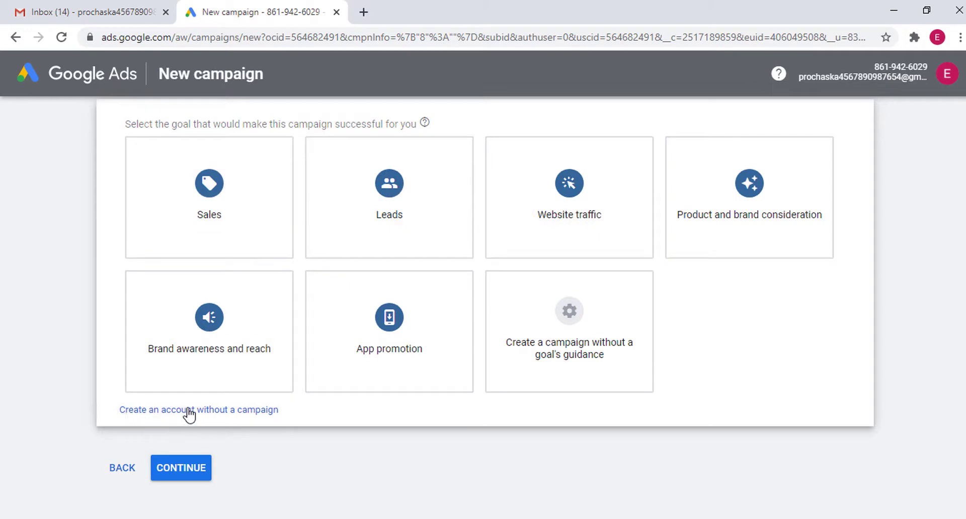
Create the account without a campaign, keeping Bangladesh, Bangladesh Time and US Dollar, and submit
left_click(222, 410)
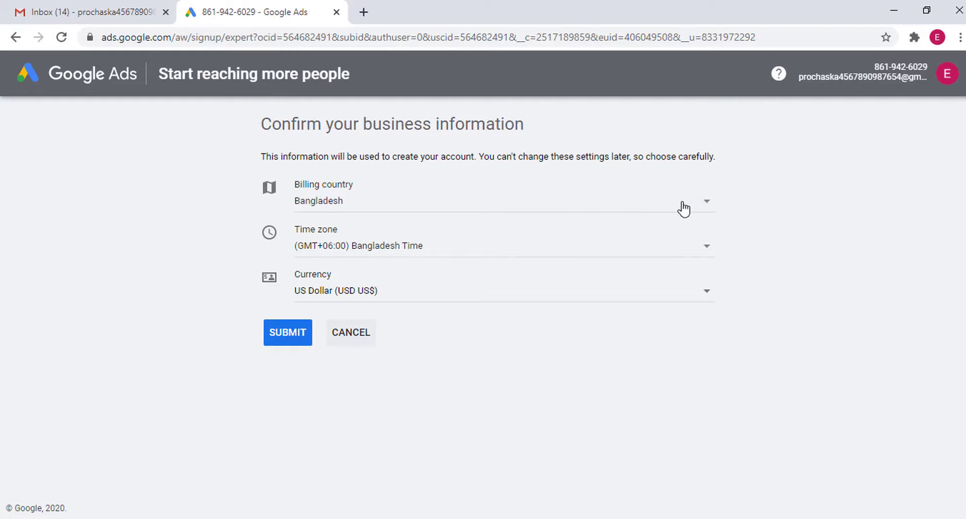
left_click(373, 209)
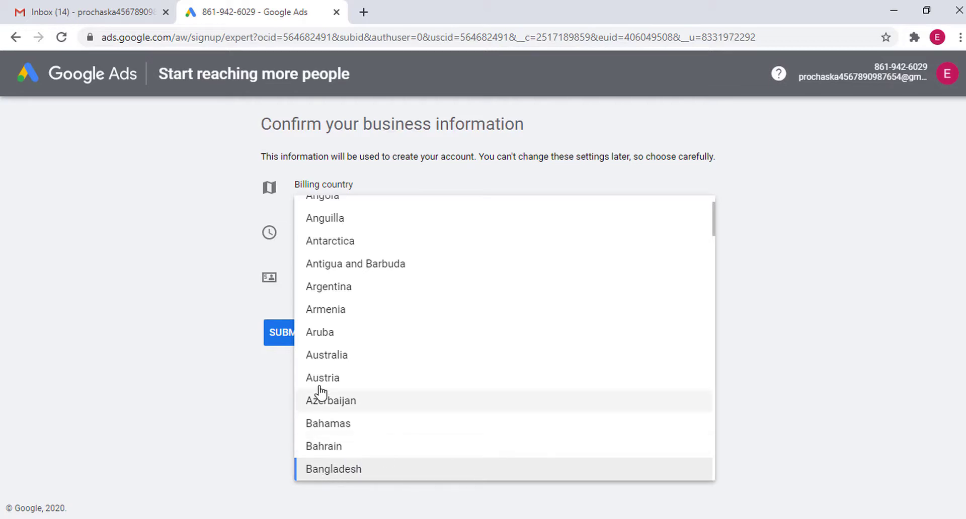
left_click(342, 476)
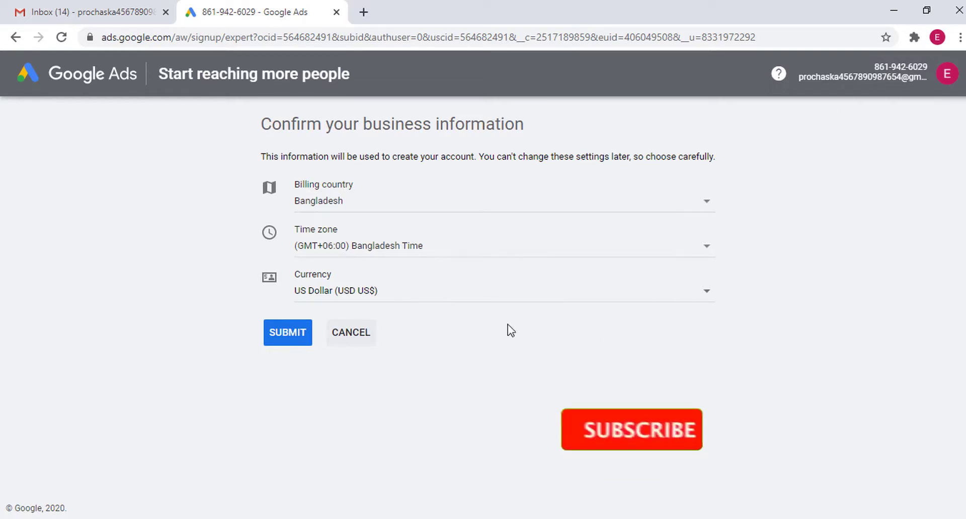
left_click(285, 333)
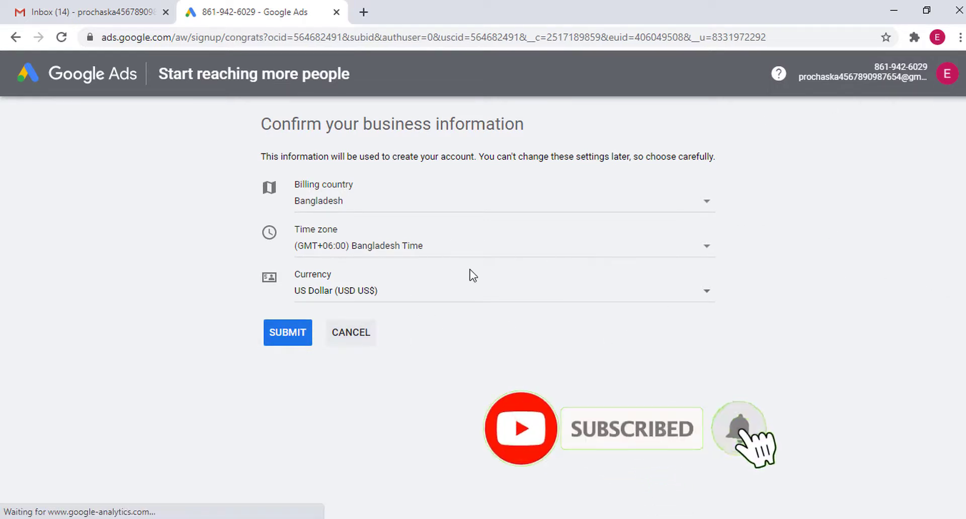
Finish signup with Explore your account, then switch to the Gmail Inbox tab
left_click(246, 185)
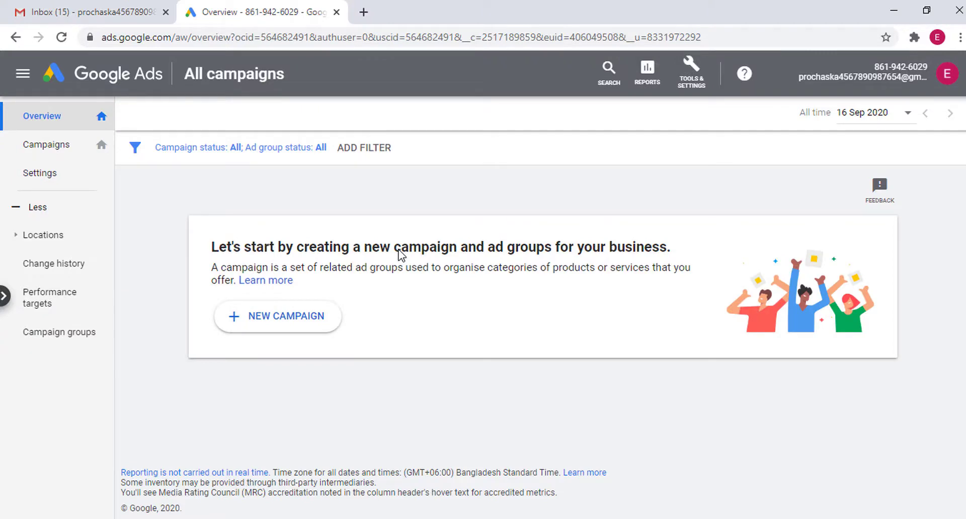
left_click(103, 11)
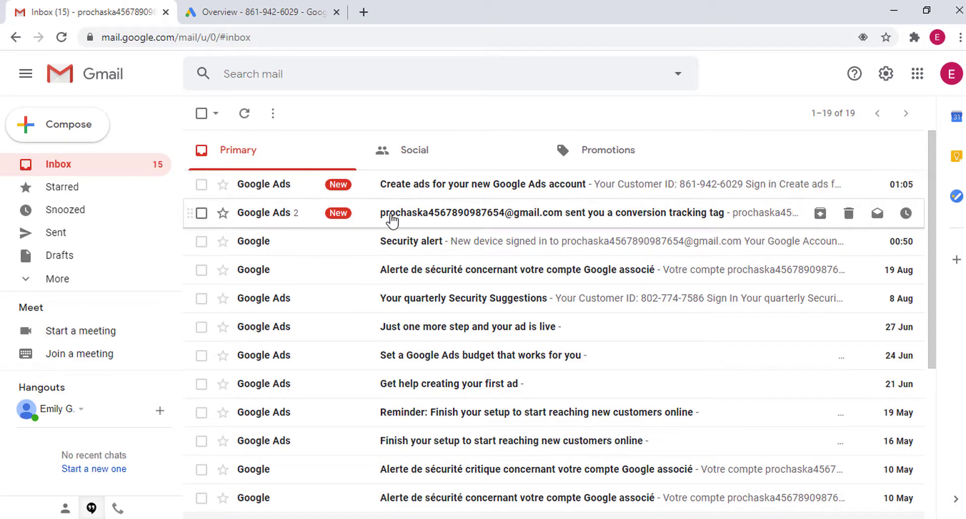
Read the 'Create ads for your new Google Ads account' email, then return to the Ads tab
left_click(500, 184)
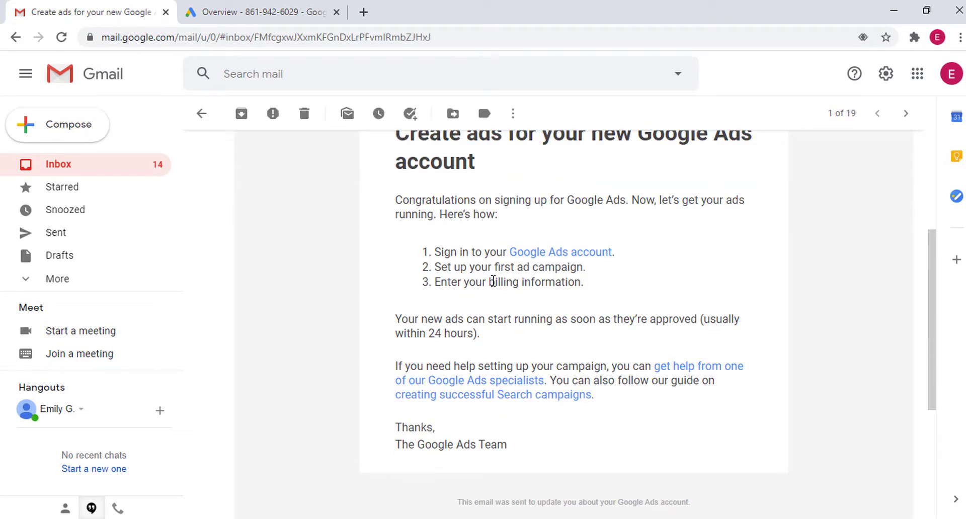
scroll(558, 300, "up", 3)
left_click(201, 114)
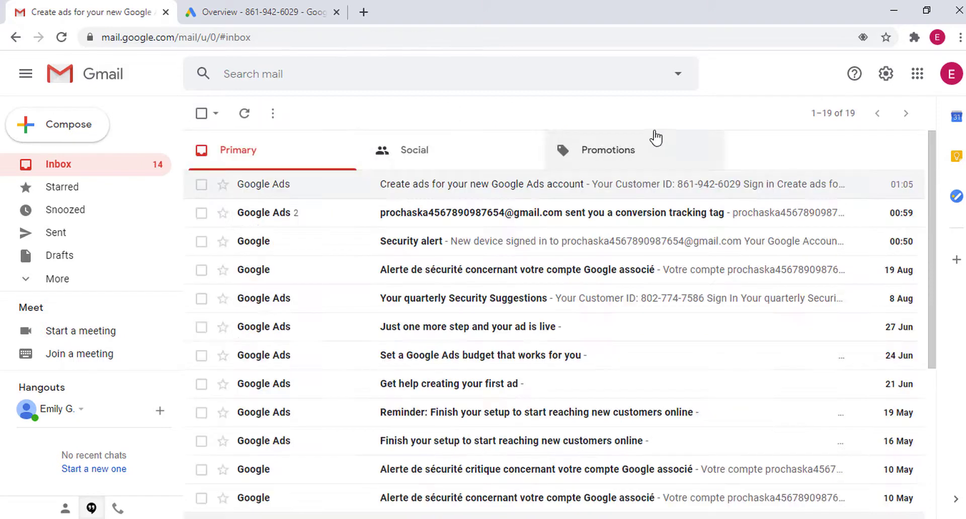
left_click(267, 7)
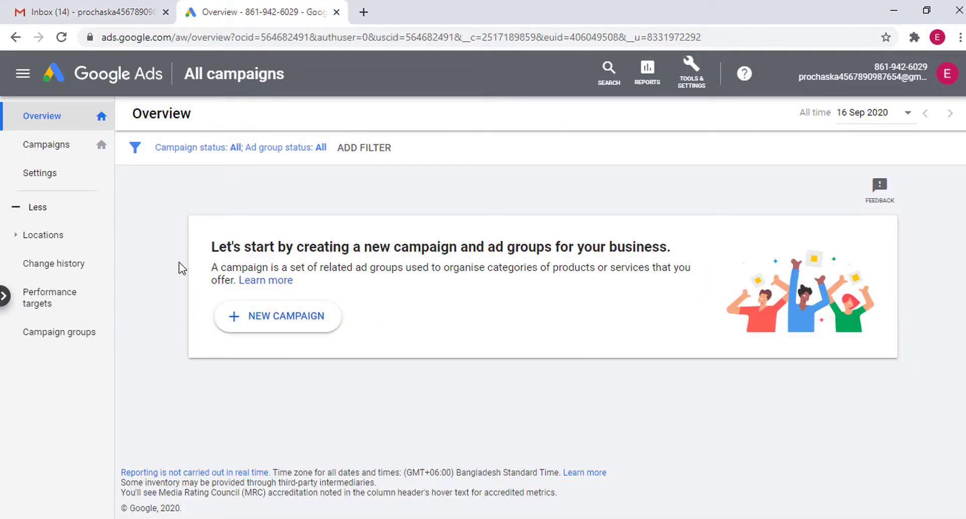
Open All campaigns, toggle the navigation panel open and closed, and open Tools & Settings
left_click(60, 147)
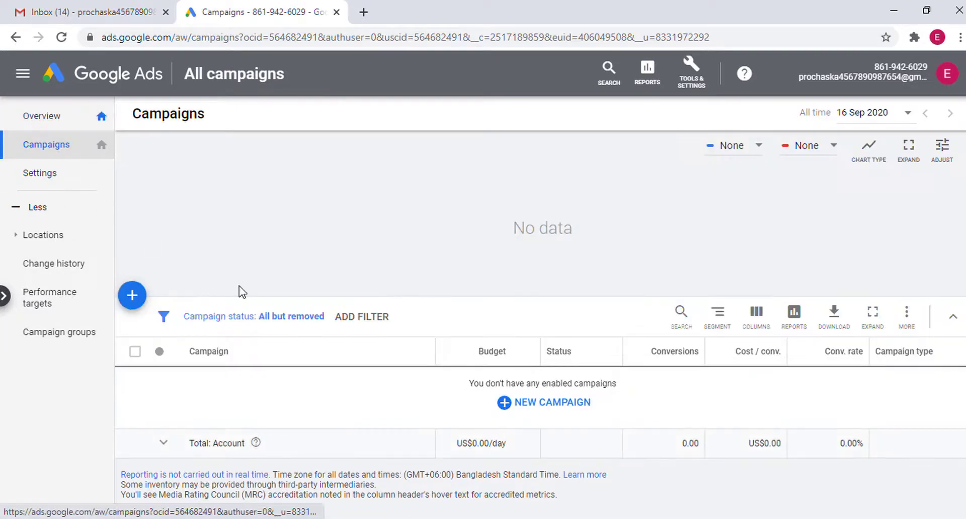
left_click(23, 75)
left_click(23, 75)
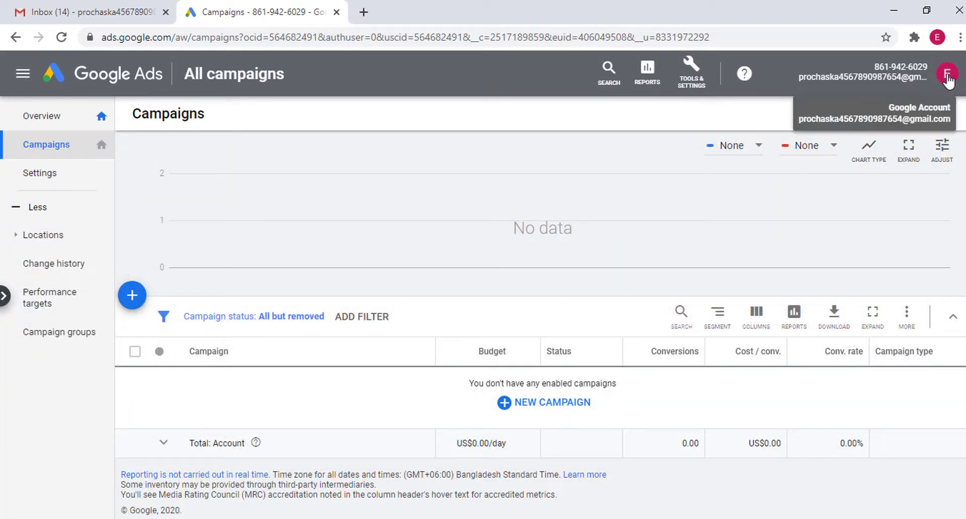
left_click(692, 78)
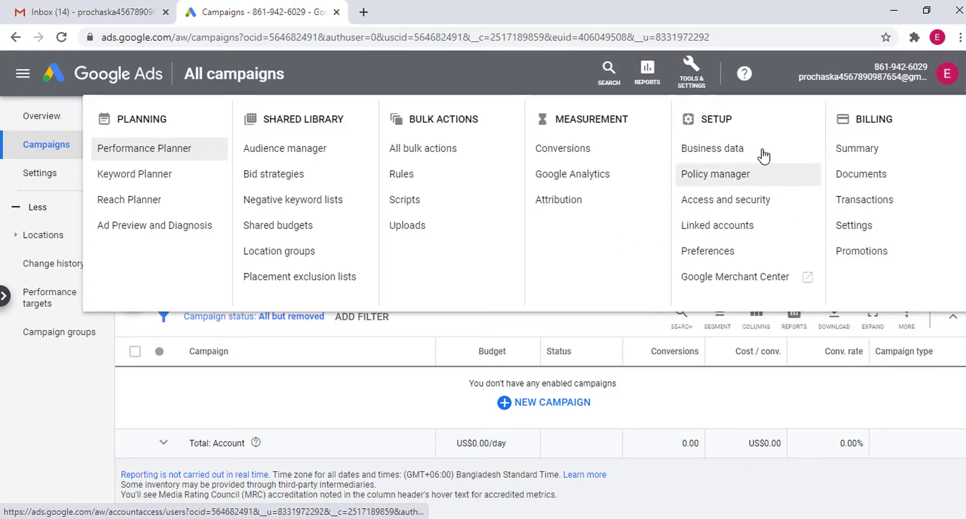
Open Billing > Settings, select some page text, then go back to the Billing signup tab
left_click(877, 230)
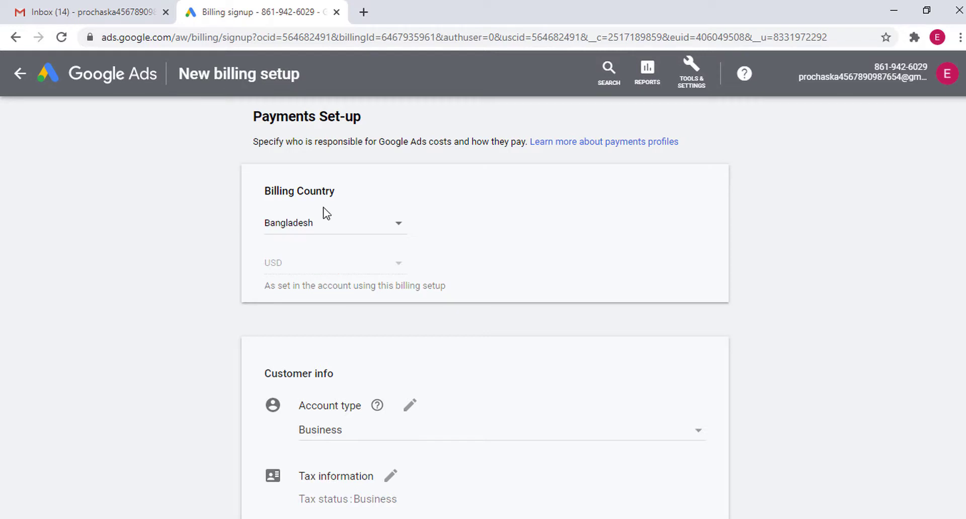
left_click_drag(261, 191, 822, 241)
left_click(785, 248)
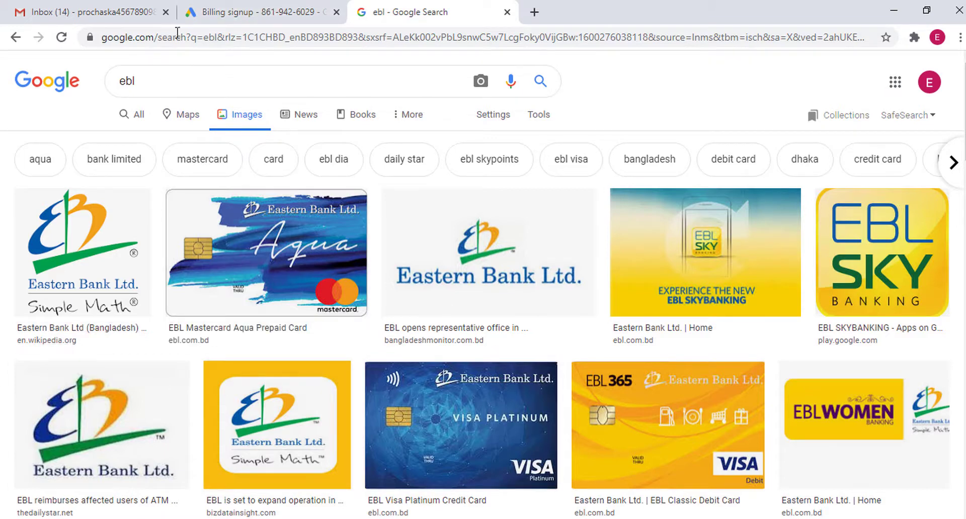
left_click(254, 12)
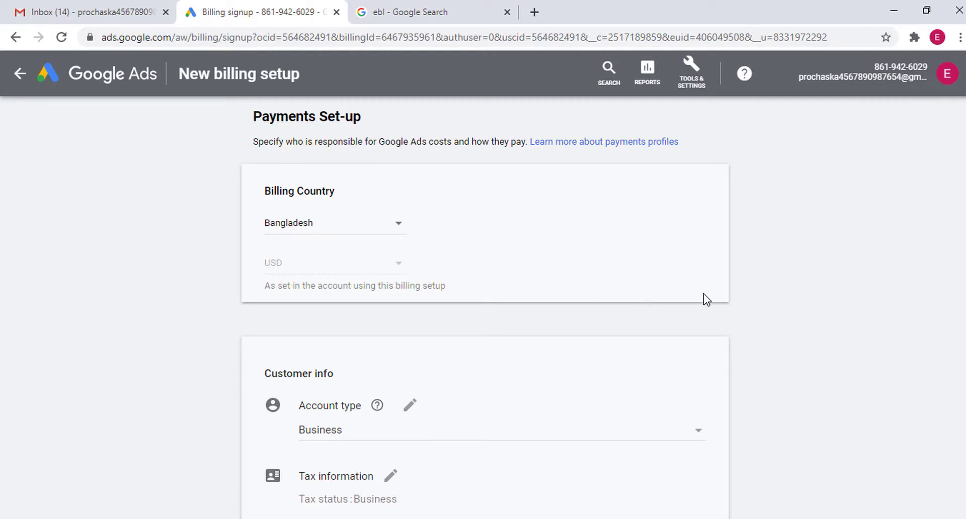
Change the billing account type to Individual
scroll(697, 308, "down", 1)
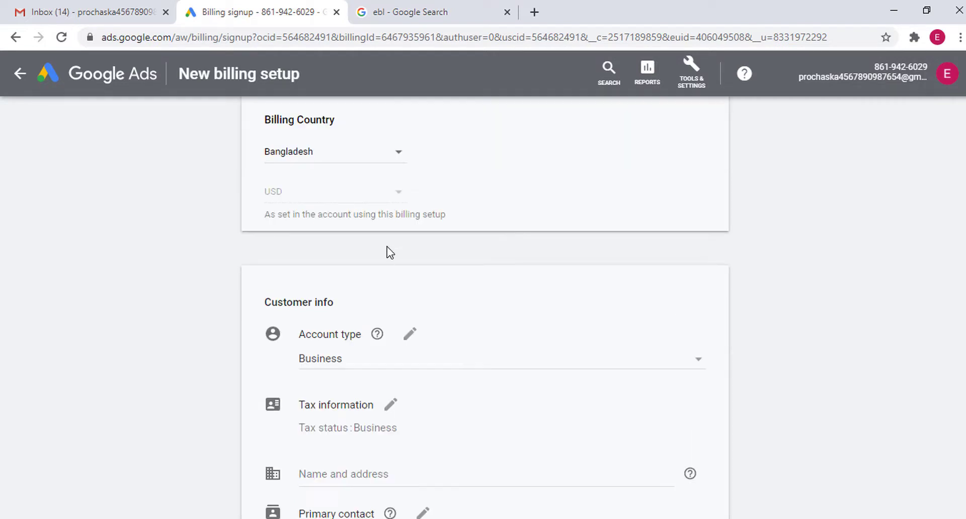
scroll(389, 252, "down", 1)
left_click(410, 263)
left_click(539, 291)
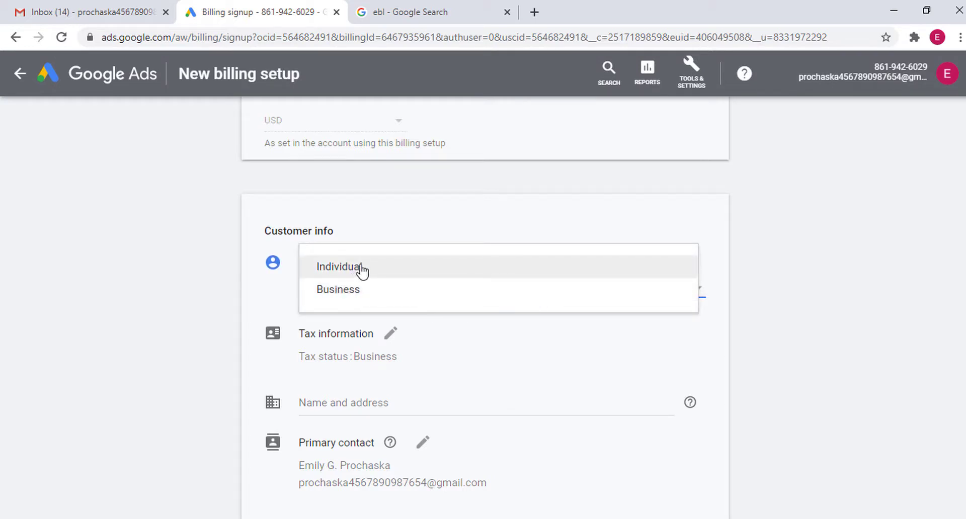
left_click(358, 289)
left_click(497, 298)
left_click(346, 310)
left_click(518, 286)
left_click(382, 270)
left_click(119, 286)
scroll(240, 281, "down", 2)
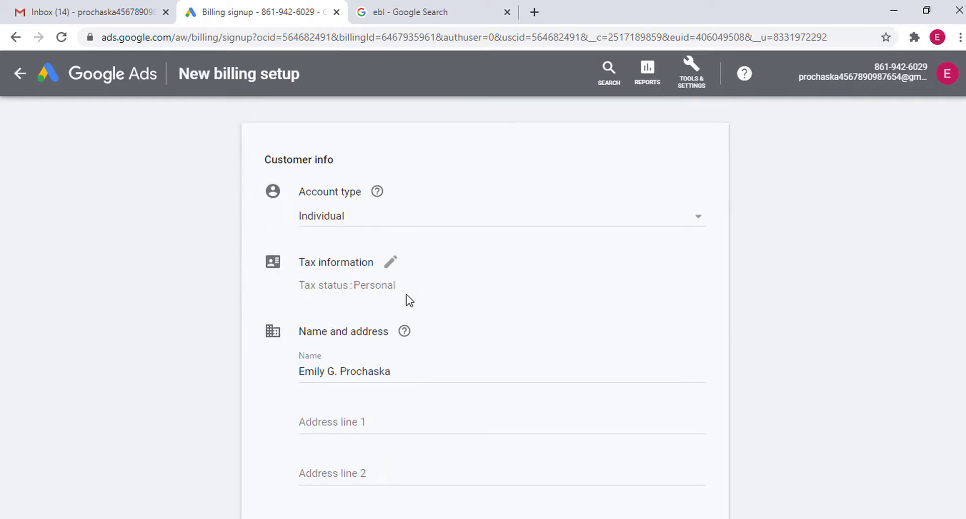
Edit the tax information, leaving the business ID blank, and select the pre-filled name
left_click(391, 263)
left_click(158, 292)
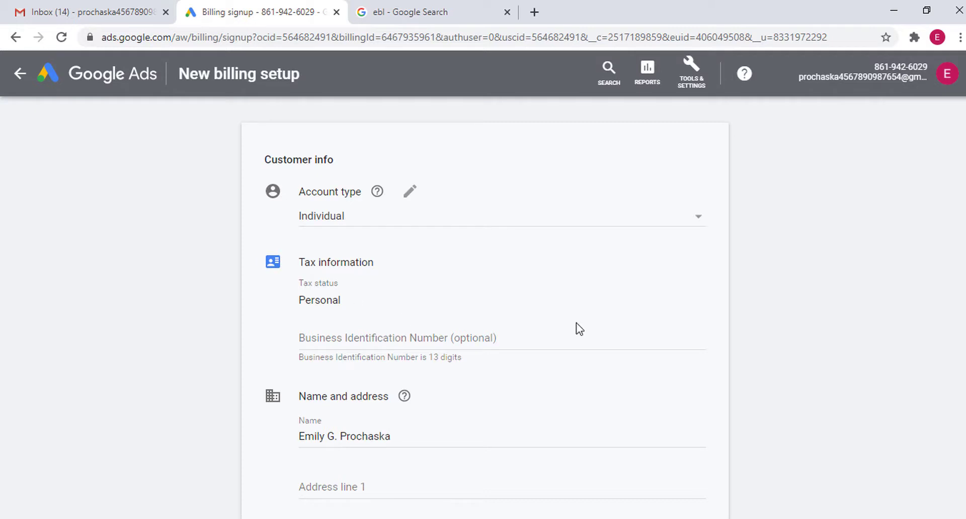
scroll(453, 341, "down", 4)
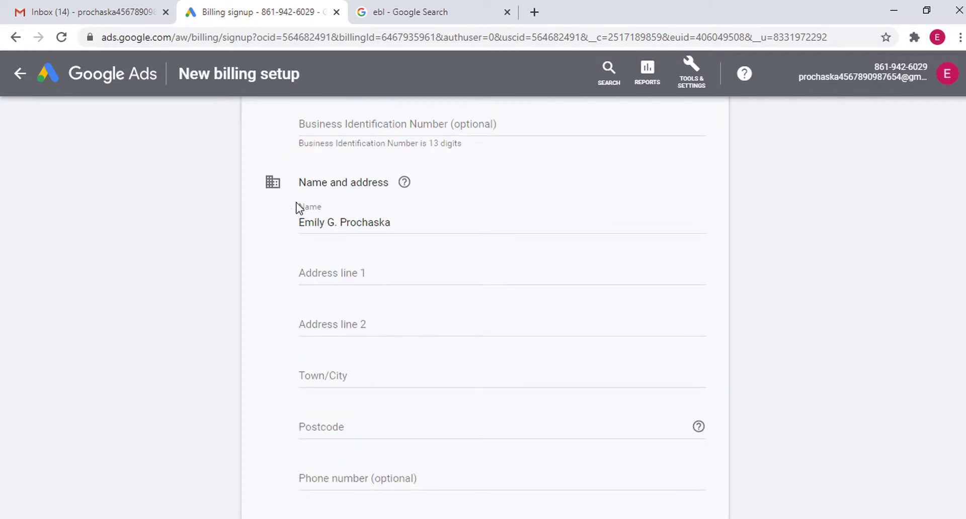
double_click(306, 189)
scroll(365, 185, "down", 1)
left_click(363, 198)
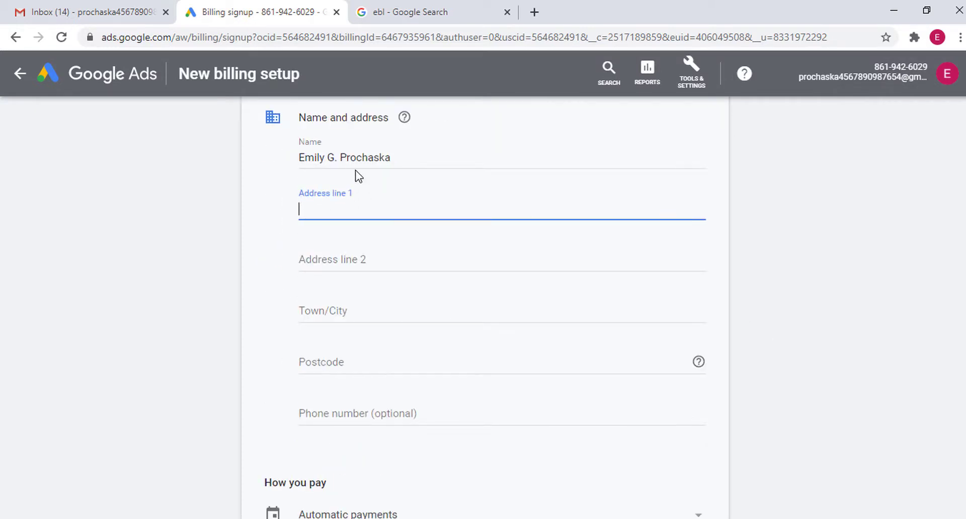
left_click_drag(397, 155, 276, 160)
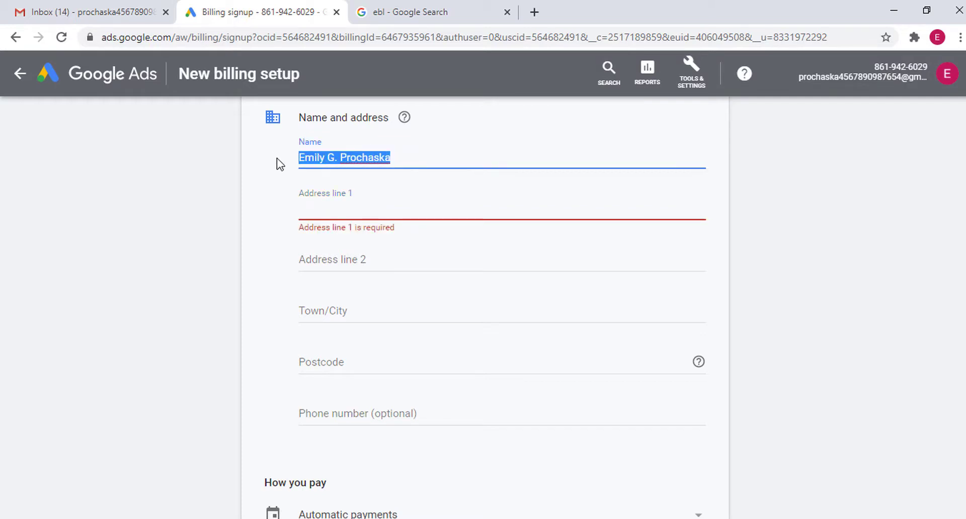
scroll(416, 211, "down", 5)
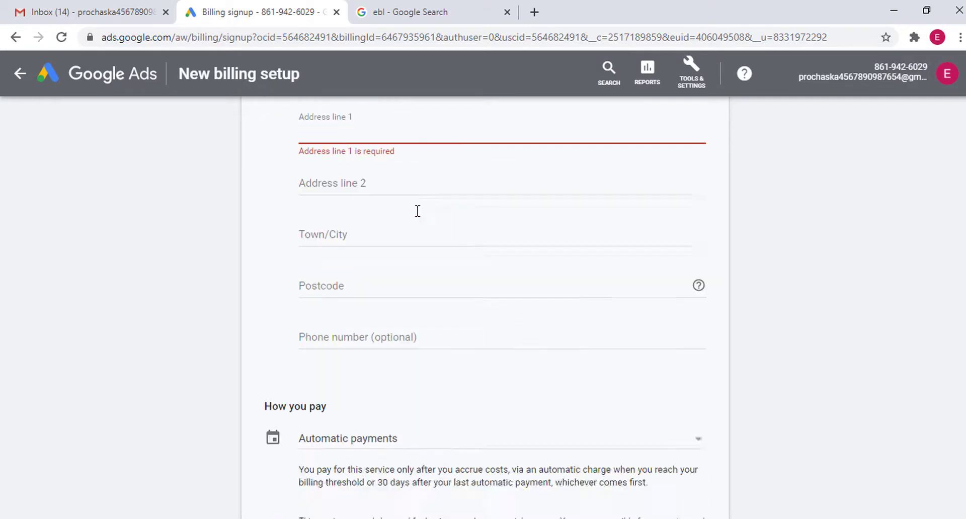
scroll(416, 246, "down", 1)
scroll(416, 246, "up", 6)
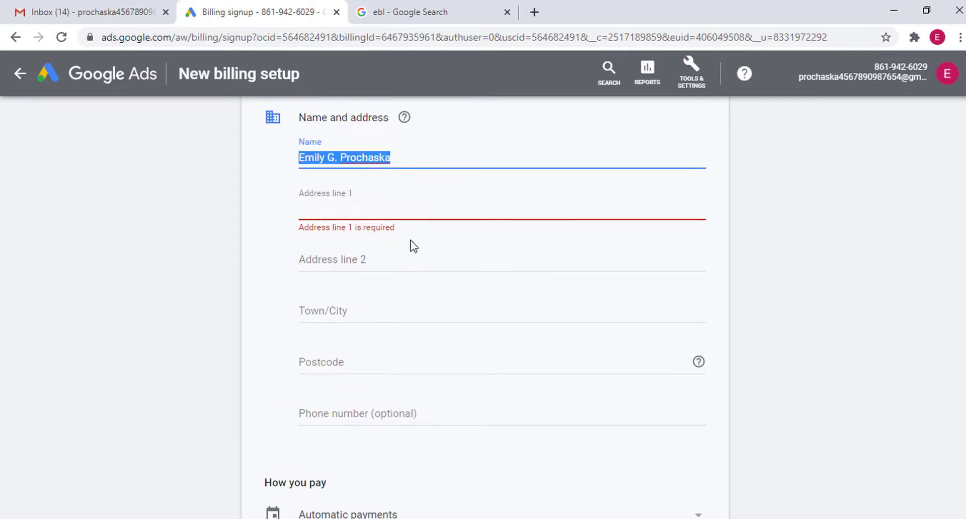
Replace the pre-filled billing name with the account holder's full name
key("BackSpace")
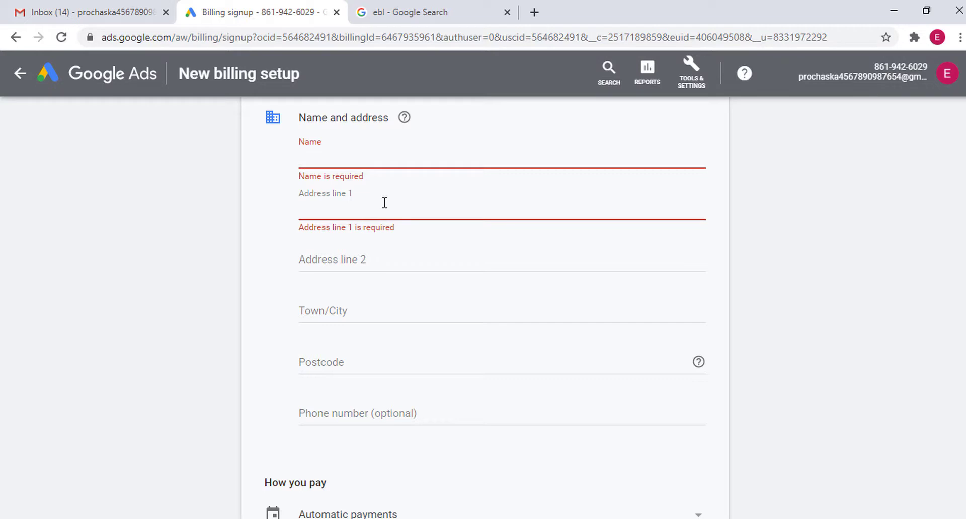
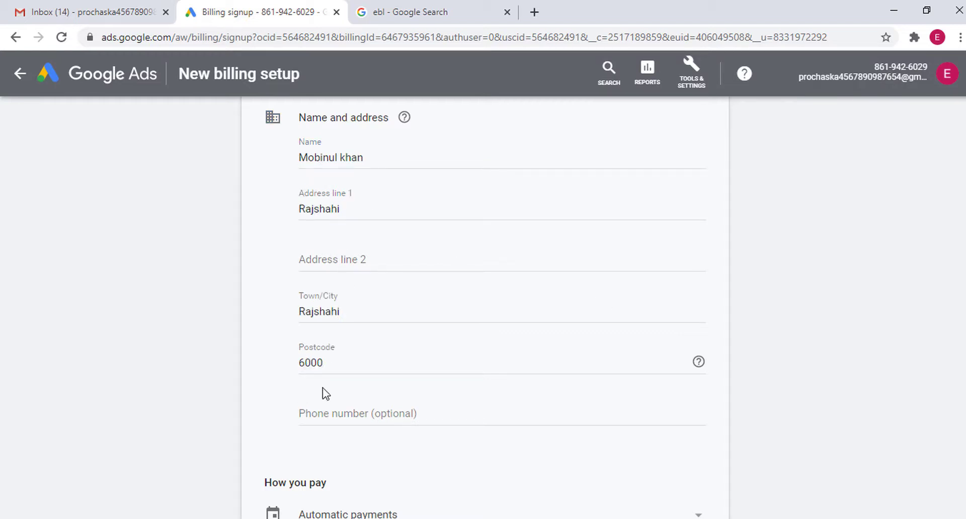
scroll(317, 381, "down", 1)
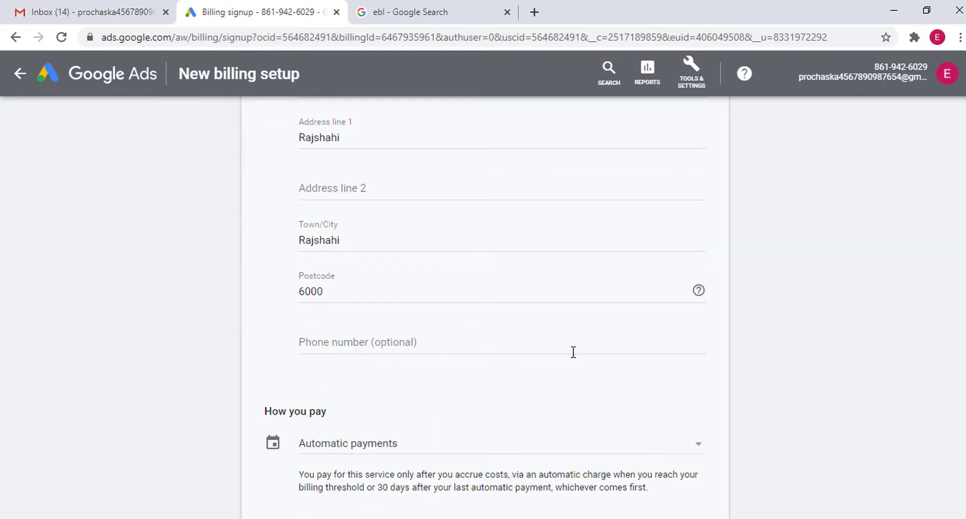
scroll(366, 303, "up", 2)
scroll(356, 298, "down", 1)
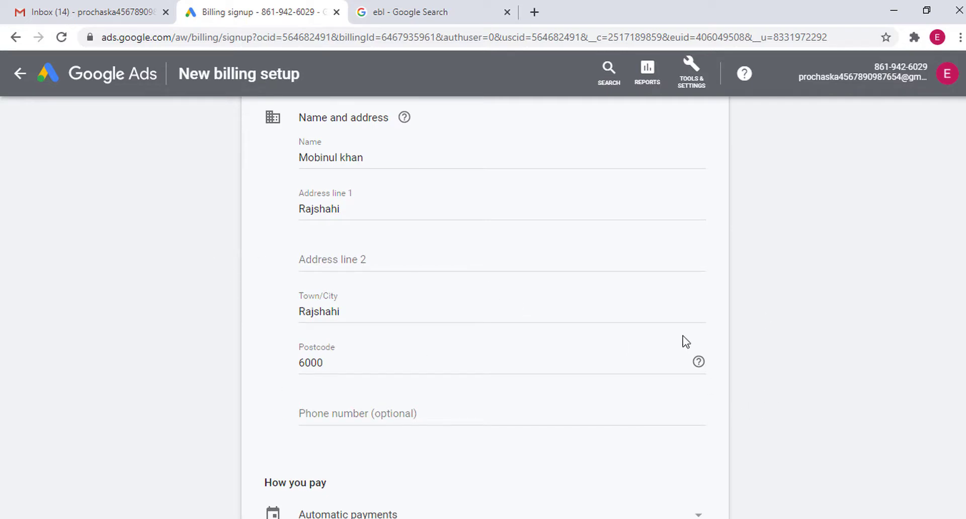
scroll(481, 351, "down", 6)
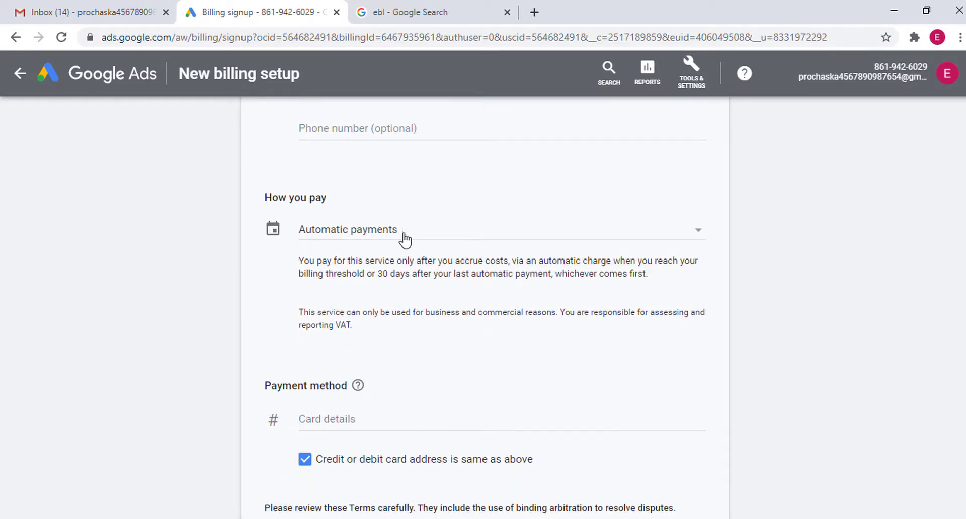
Keep automatic payments as the payment schedule
left_click(477, 239)
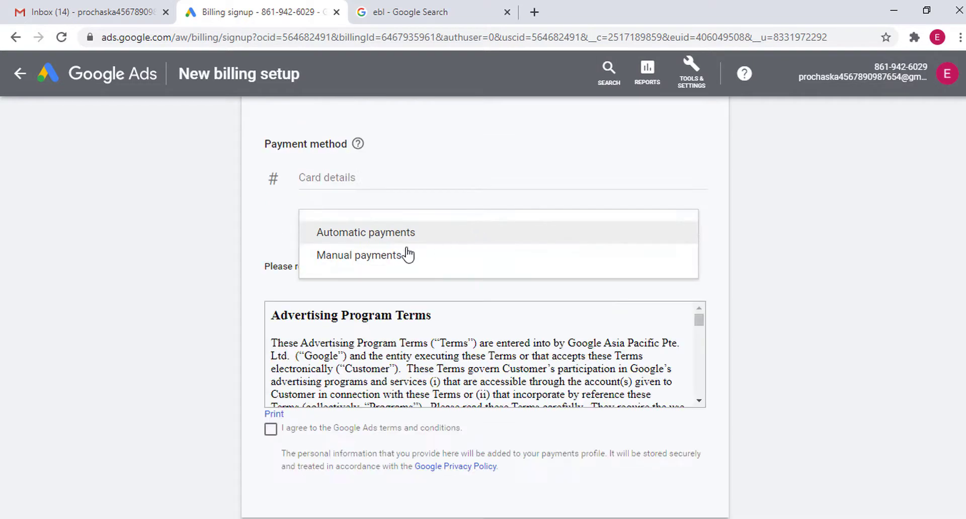
left_click(428, 244)
scroll(352, 231, "up", 3)
scroll(379, 257, "up", 2)
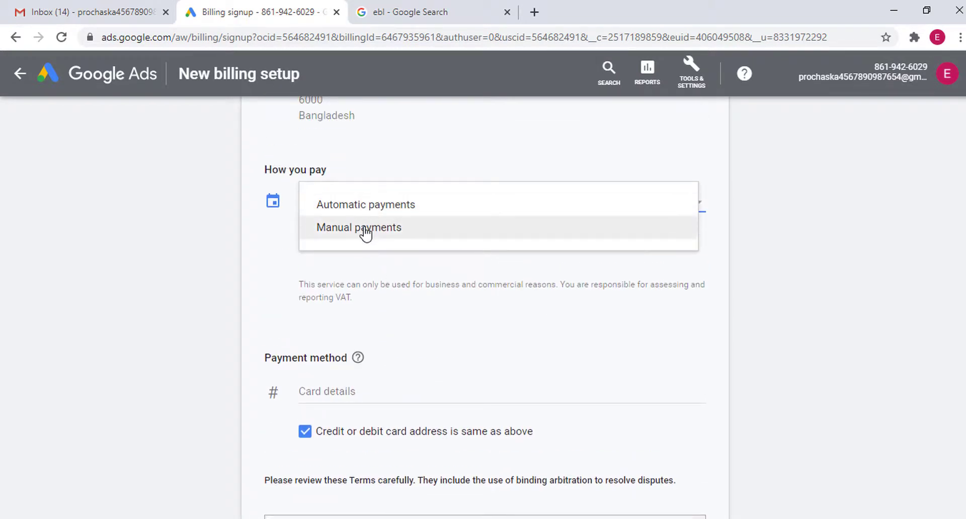
left_click(366, 233)
left_click(433, 204)
left_click(366, 189)
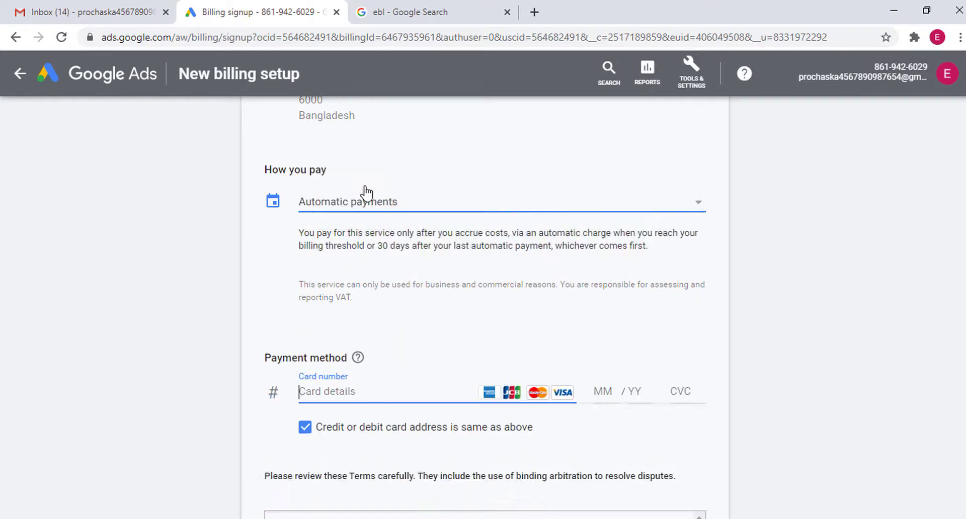
scroll(770, 316, "down", 2)
Clear the card number field and paste the card number back in
left_click(325, 320)
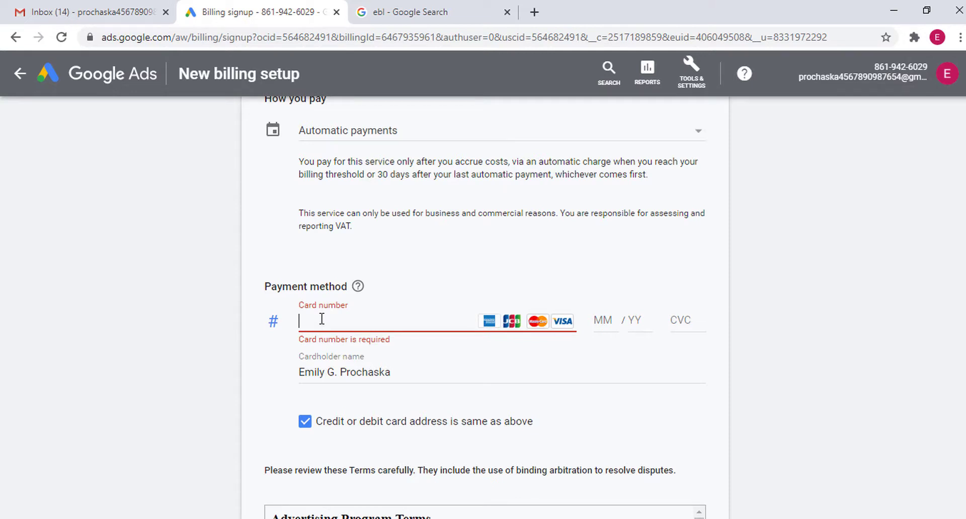
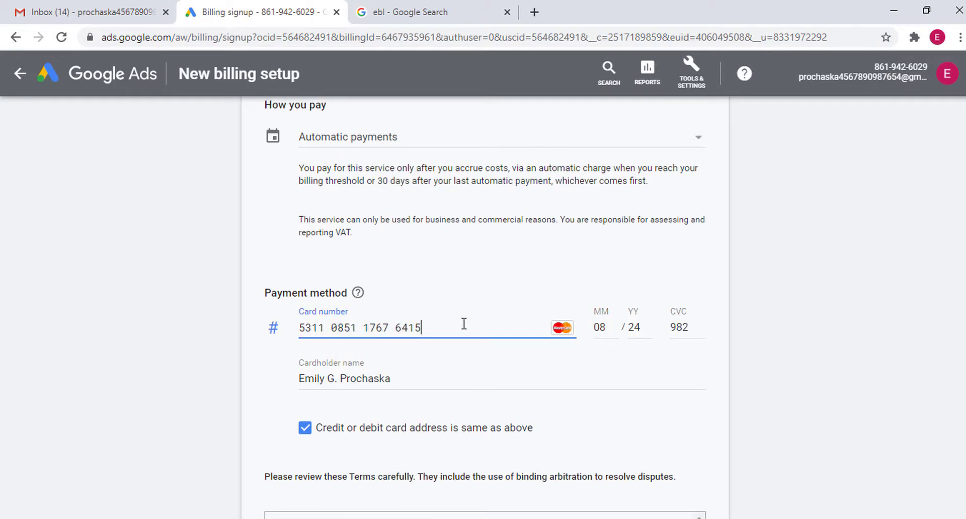
left_click_drag(473, 325, 272, 329)
key("ctrl+c")
key("BackSpace")
left_click(915, 385)
key("ctrl+v")
left_click(810, 328)
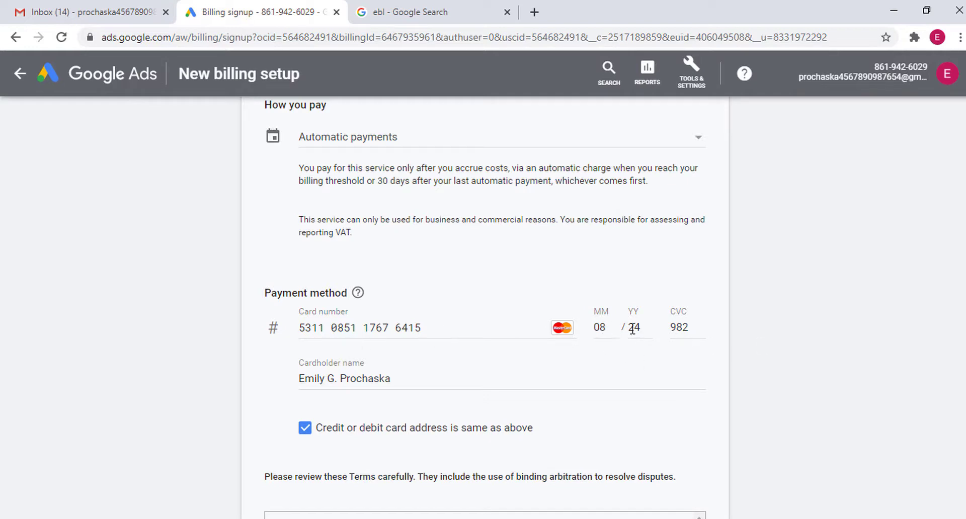
Replace the cardholder name with a different person's full name
scroll(344, 331, "down", 1)
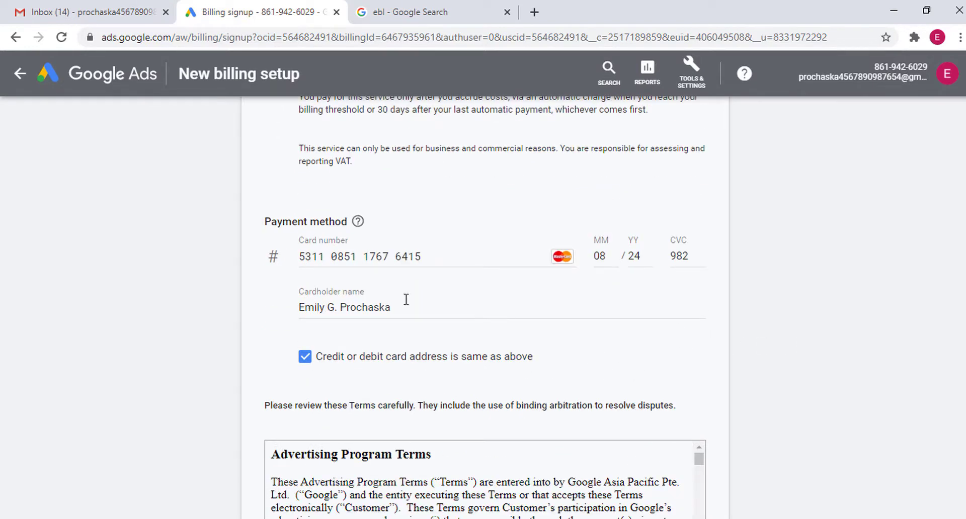
left_click_drag(398, 304, 276, 315)
key("BackSpace")
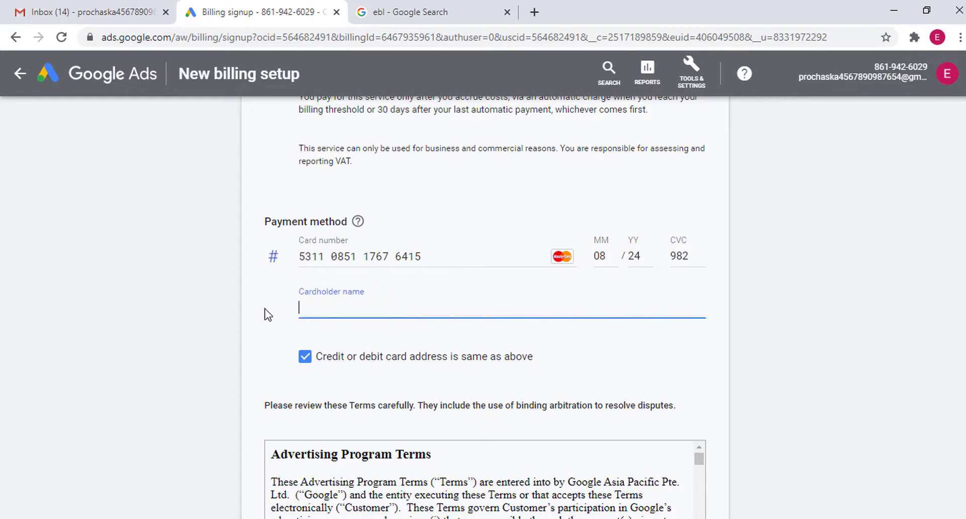
left_click(792, 307)
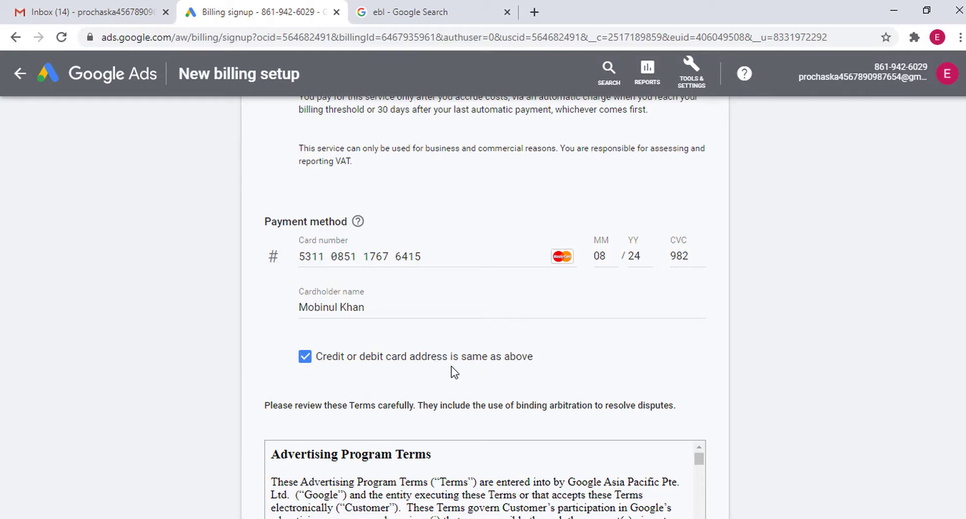
Tick 'I agree to the Google Ads terms and conditions'
scroll(253, 301, "down", 3)
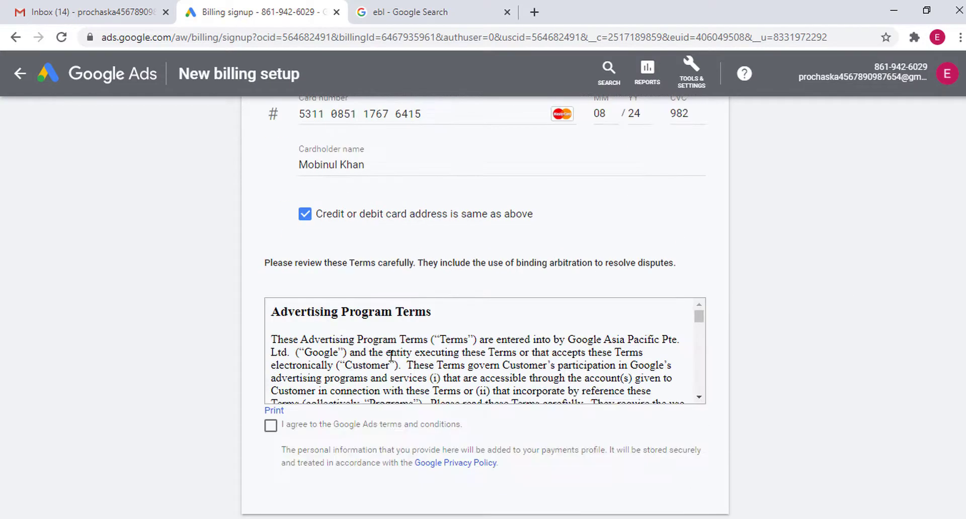
scroll(541, 366, "down", 10)
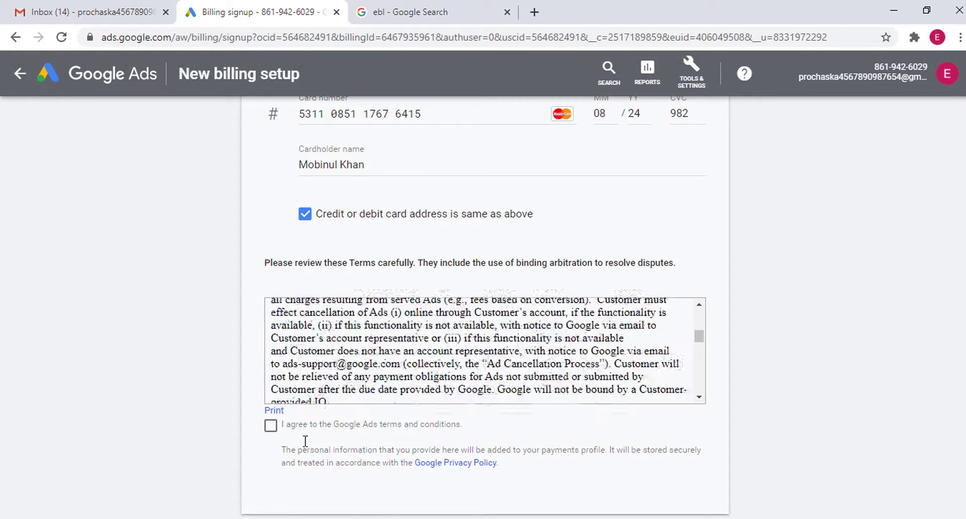
scroll(288, 420, "down", 2)
left_click(271, 354)
Submit the billing setup and review the pre-paid card rejection message
scroll(629, 359, "up", 1)
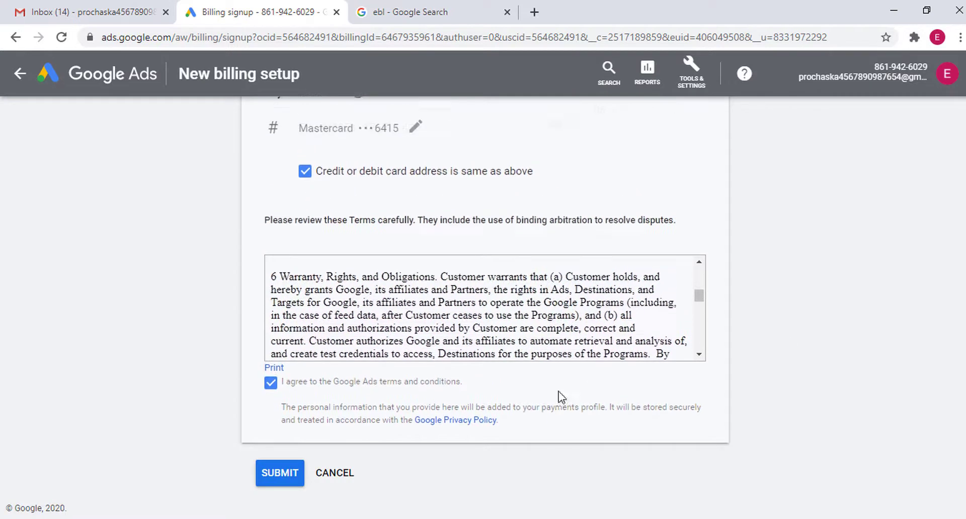
scroll(800, 386, "up", 6)
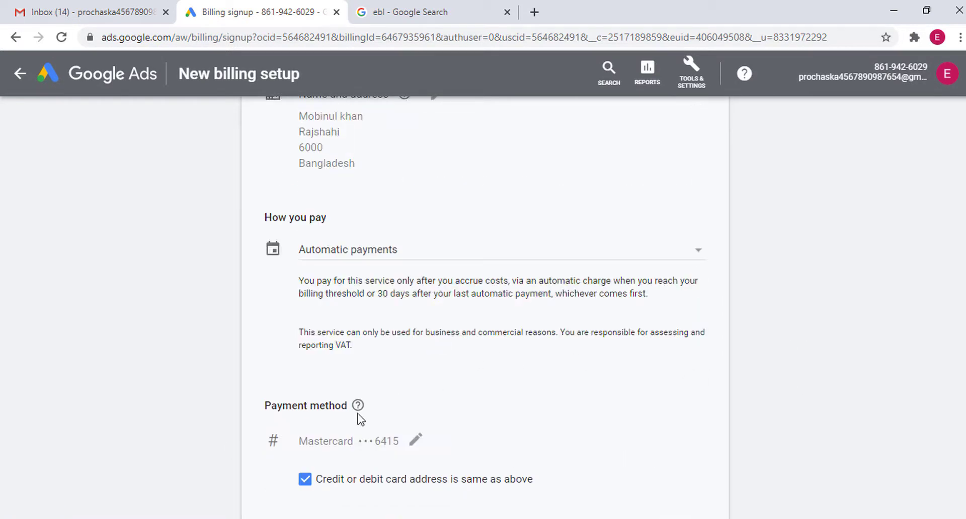
scroll(319, 383, "down", 2)
scroll(323, 312, "up", 5)
scroll(354, 248, "up", 6)
scroll(394, 241, "down", 11)
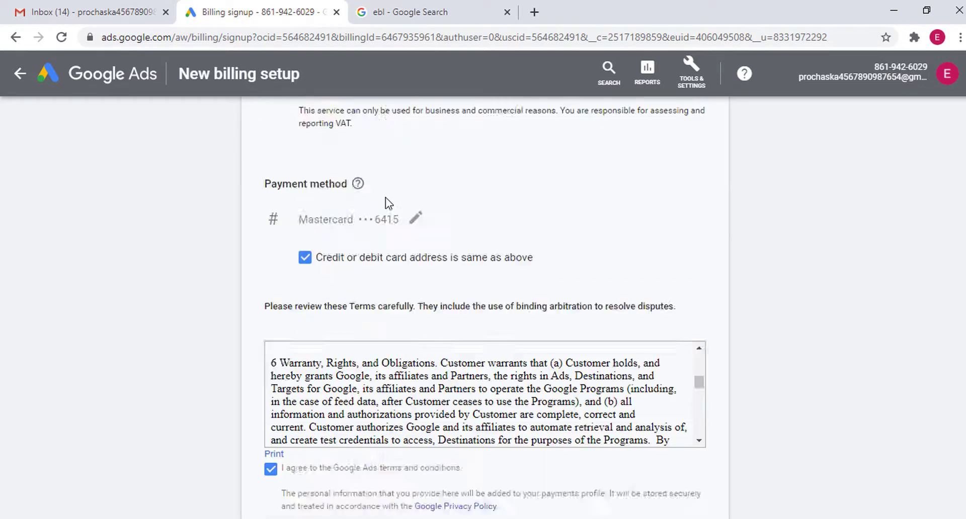
scroll(387, 204, "down", 4)
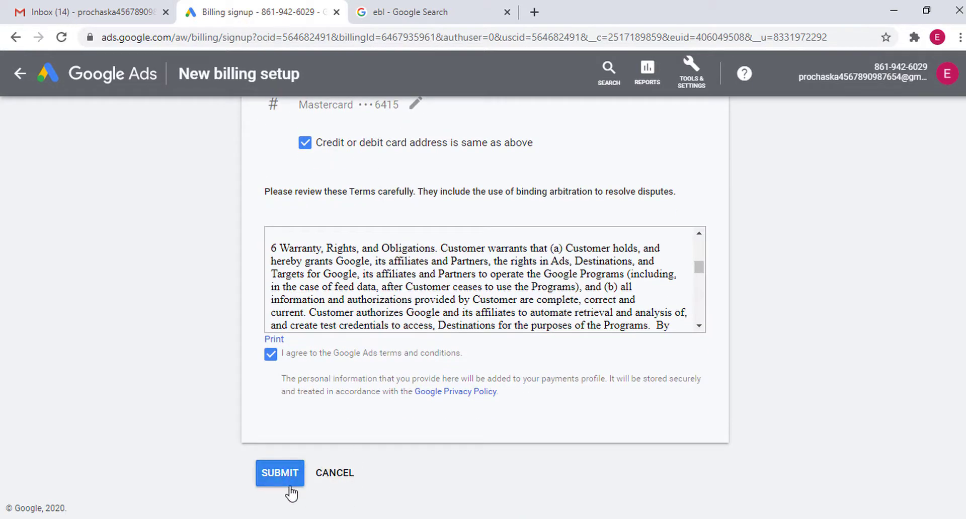
left_click(280, 473)
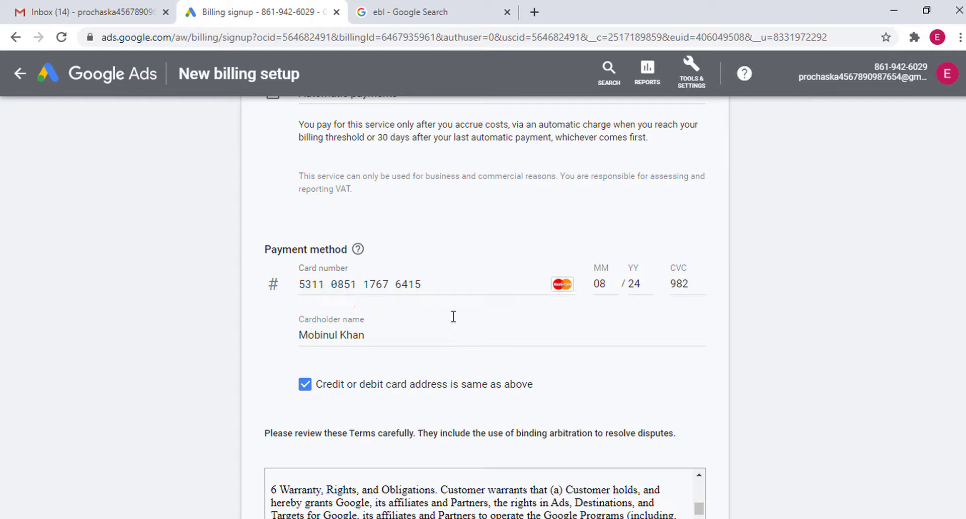
scroll(389, 377, "down", 5)
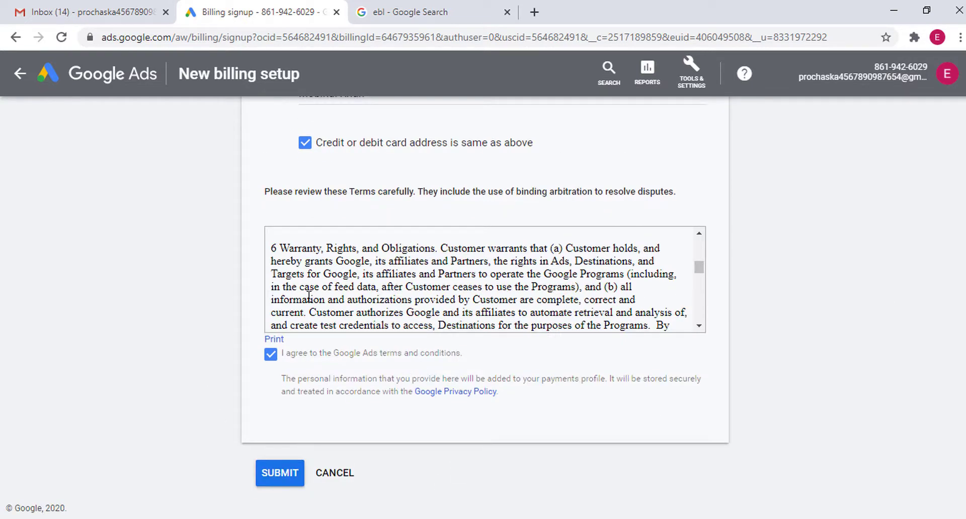
scroll(309, 296, "up", 5)
scroll(813, 297, "up", 6)
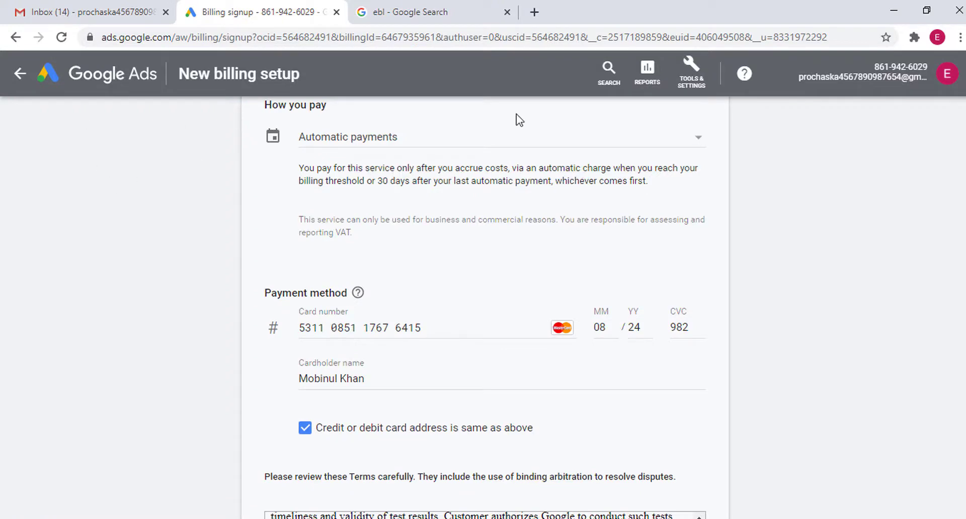
Return to the account Overview via the Google Ads logo and check the account menu
left_click(107, 80)
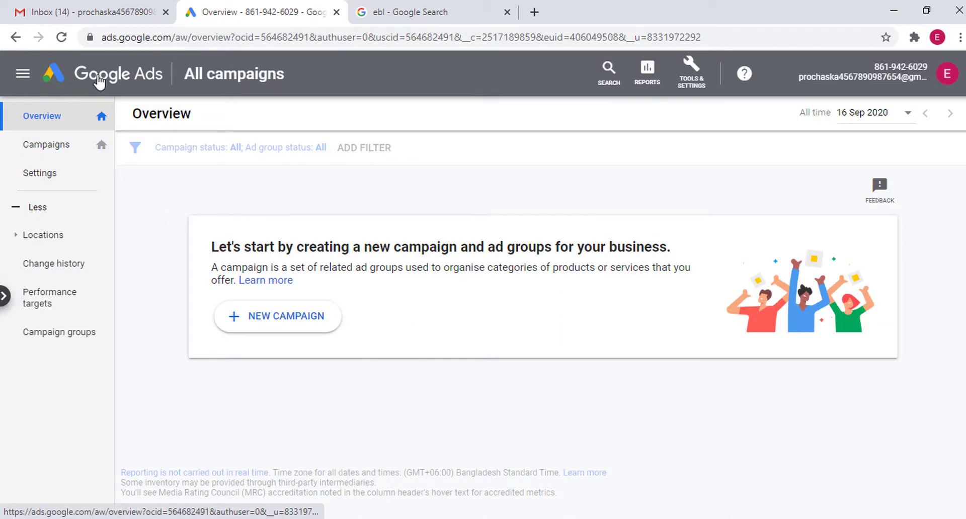
left_click(948, 80)
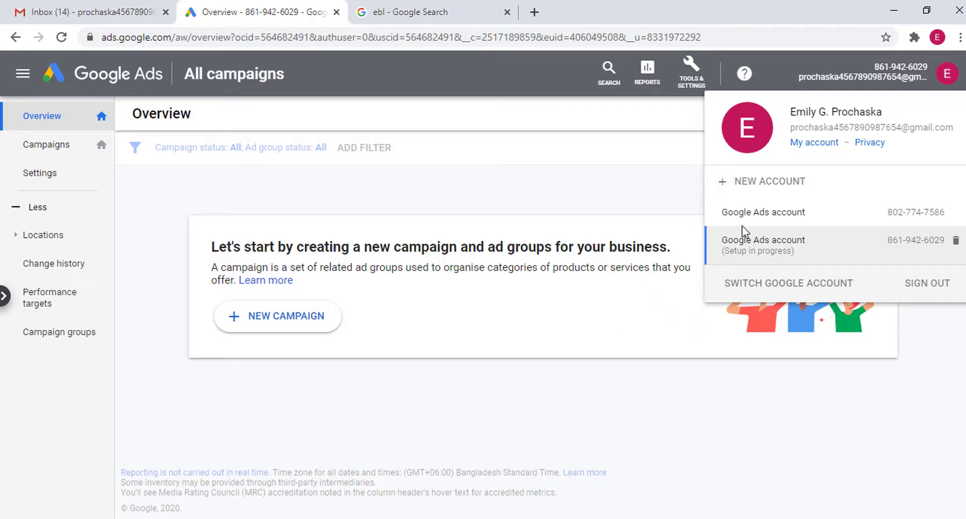
left_click(605, 161)
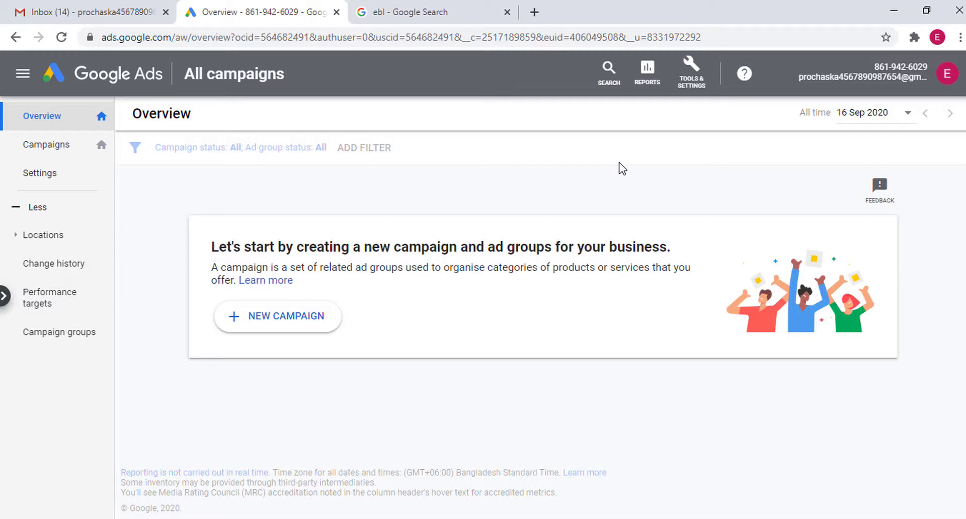
left_click(948, 74)
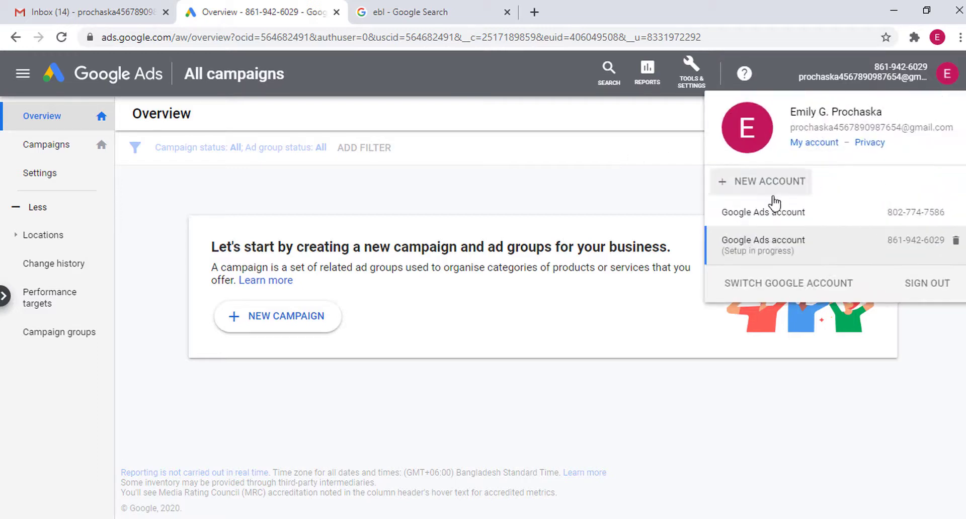
left_click(574, 168)
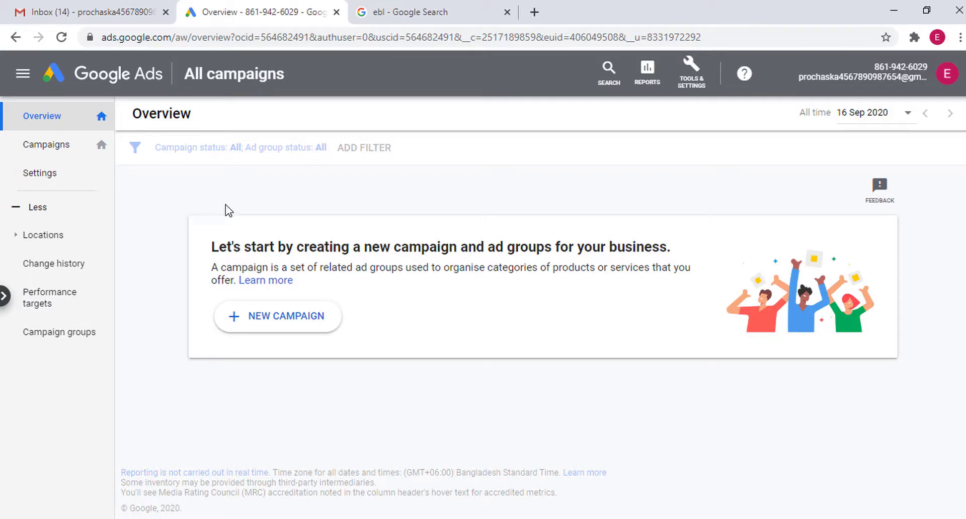
Create a new campaign with the Leads goal and Search campaign type, then continue
left_click(273, 322)
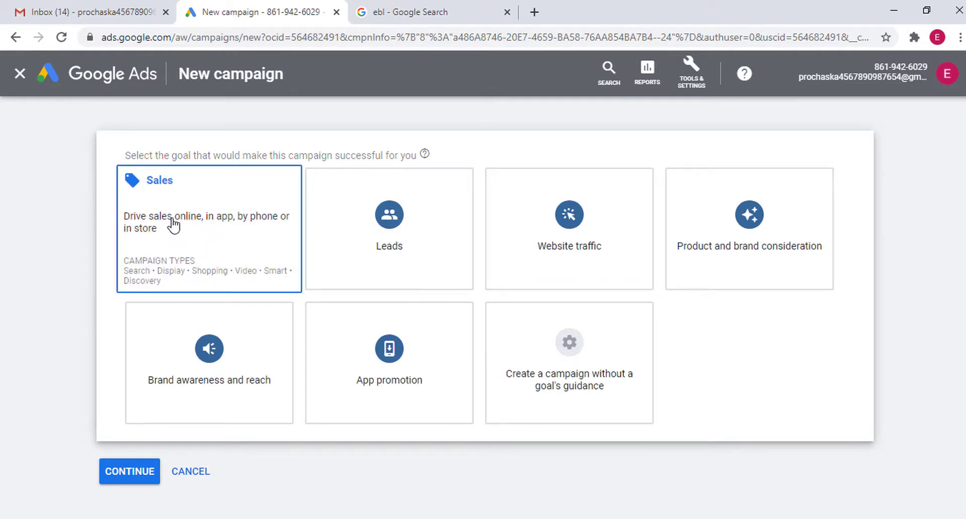
left_click(212, 215)
scroll(433, 209, "up", 5)
scroll(413, 223, "down", 7)
left_click(217, 212)
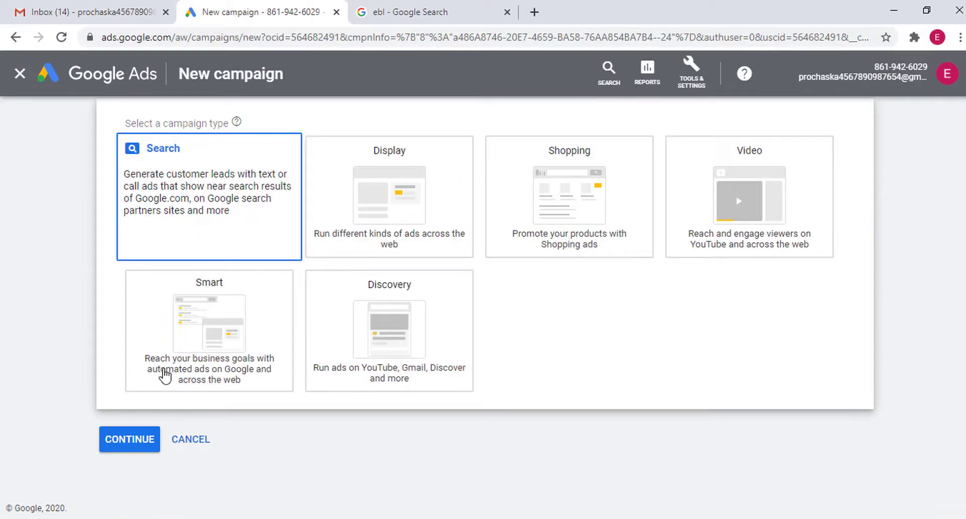
left_click(196, 228)
scroll(242, 246, "up", 3)
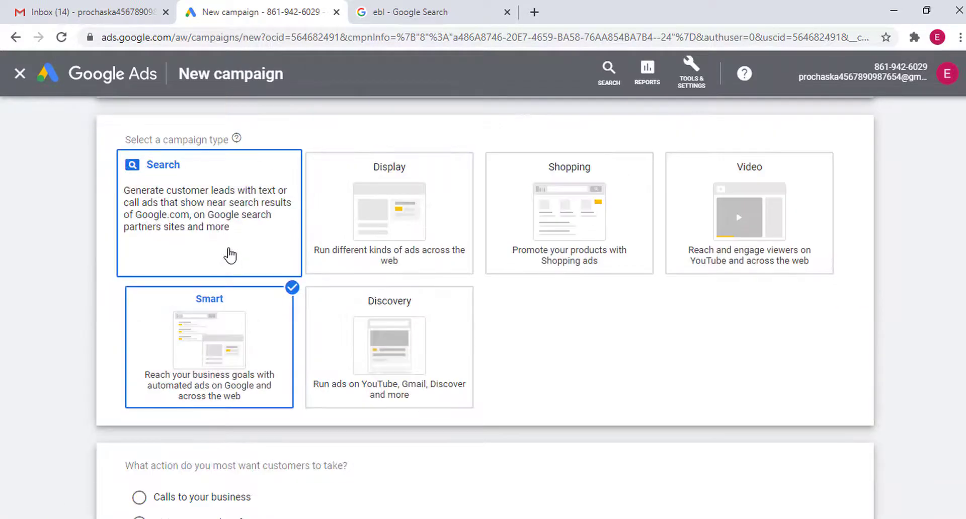
left_click(222, 233)
scroll(235, 287, "down", 2)
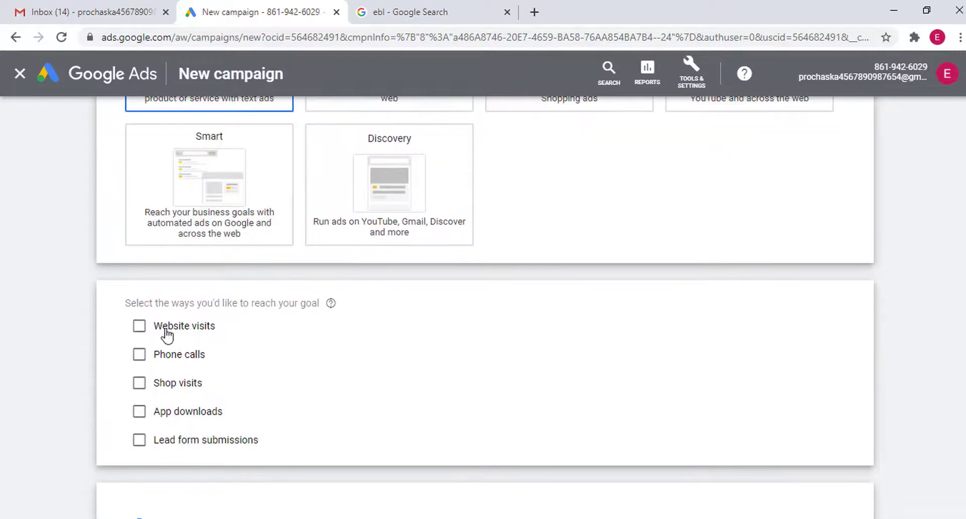
scroll(210, 363, "down", 4)
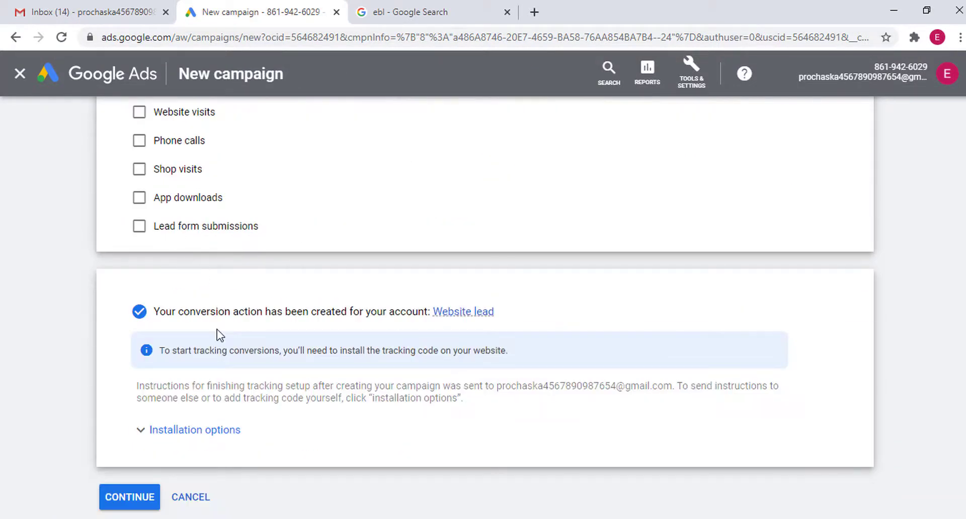
left_click(128, 497)
Close the 'ebl - Google Search' browser tab
scroll(168, 302, "up", 5)
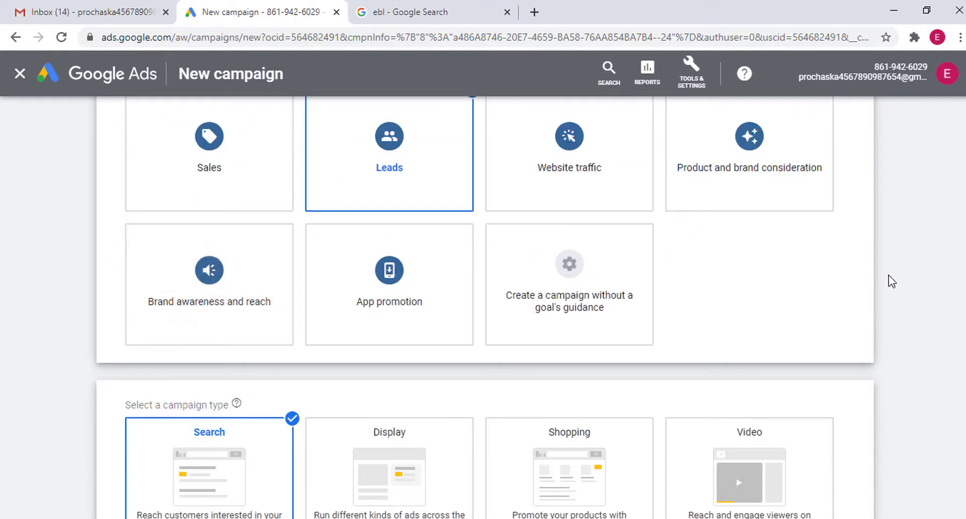
scroll(346, 254, "up", 2)
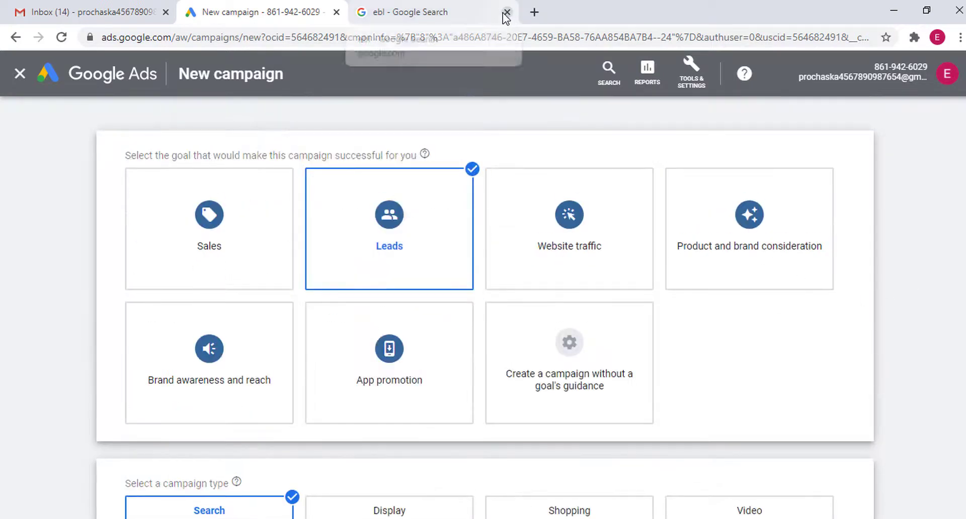
left_click(470, 12)
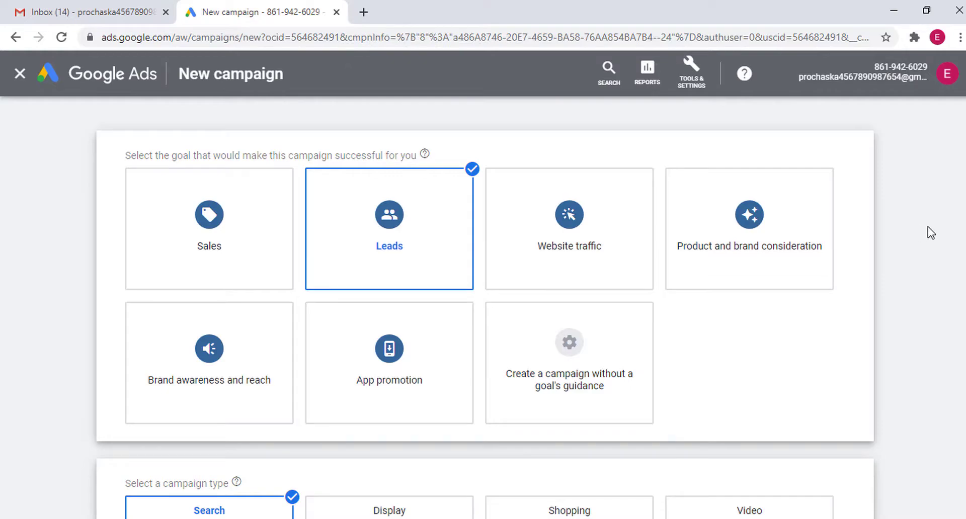